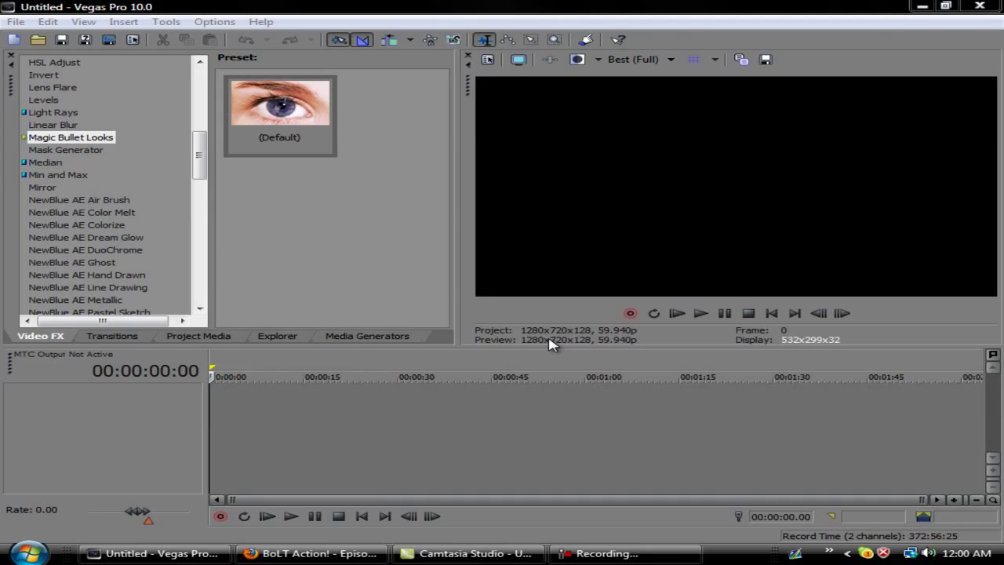
# - Switch to Firefox, play the transitions in "BoLT Action! - Episode 21" around 1:12 and 2:10, and return to Vegas Pro
pyautogui.click(314, 553)
pyautogui.click(94, 466)
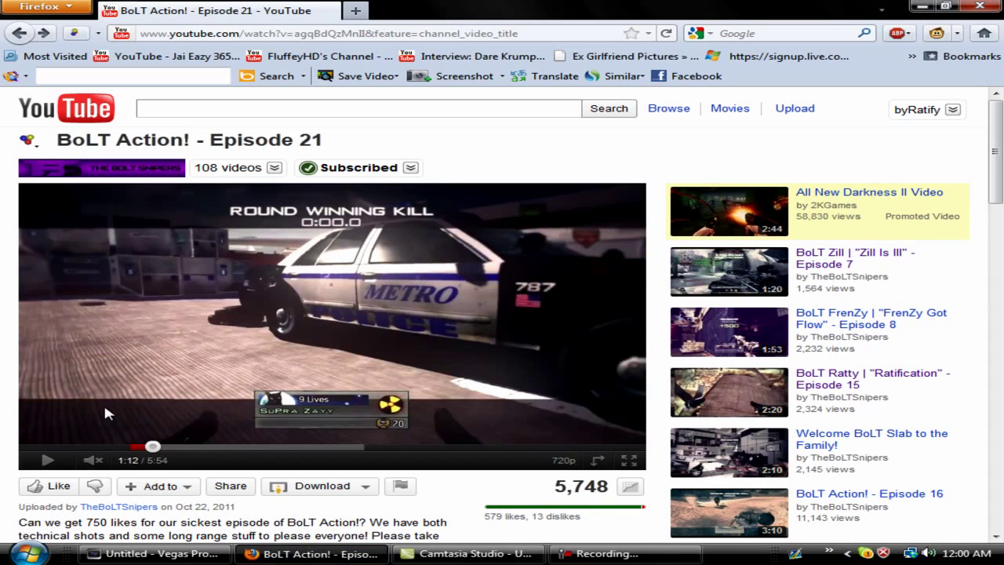
pyautogui.click(37, 463)
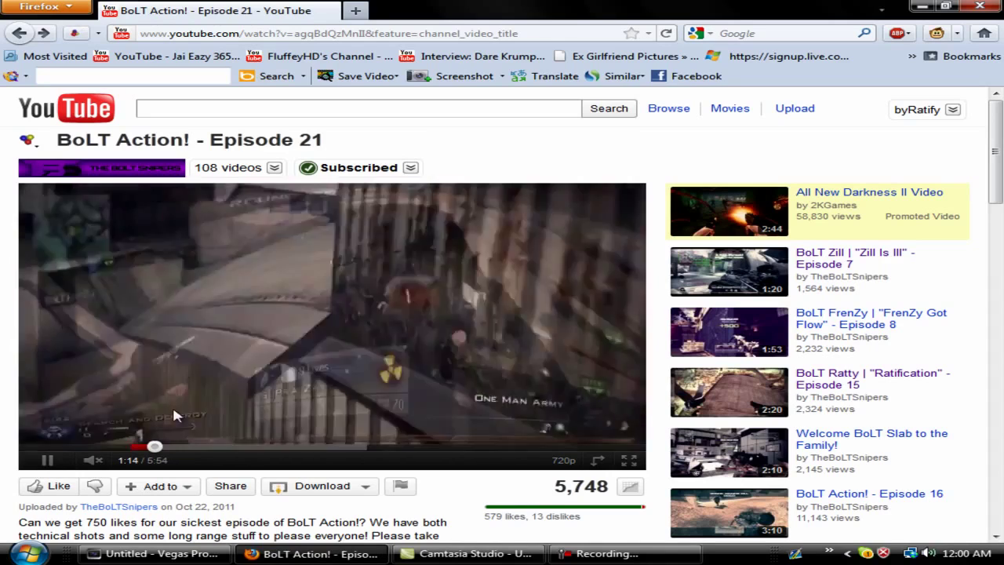
pyautogui.click(37, 462)
pyautogui.moveTo(298, 448); pyautogui.dragTo(248, 448)
pyautogui.click(46, 462)
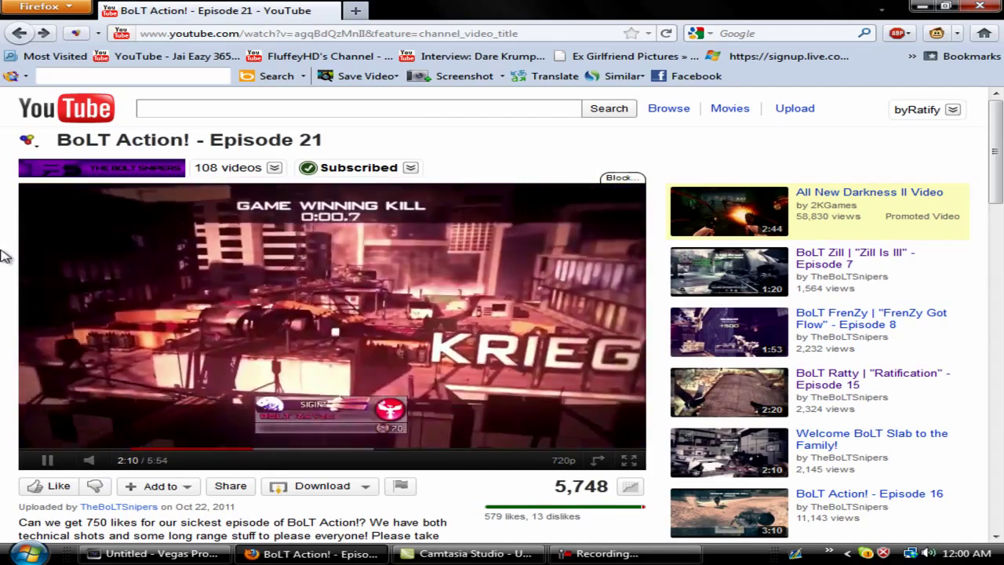
pyautogui.click(45, 460)
pyautogui.click(364, 554)
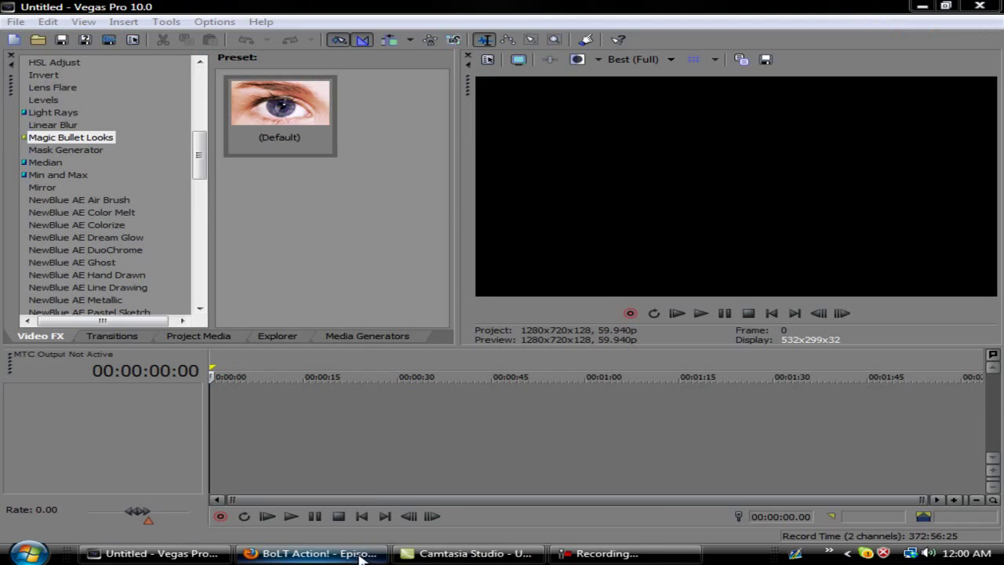
# - Import the clips "SnD - Scrapyard - 720 pistol swap" and "SnD - Terminal - TMP Switch" from the R16 folder
pyautogui.click(15, 21)
pyautogui.moveTo(67, 174)
pyautogui.click(396, 164)
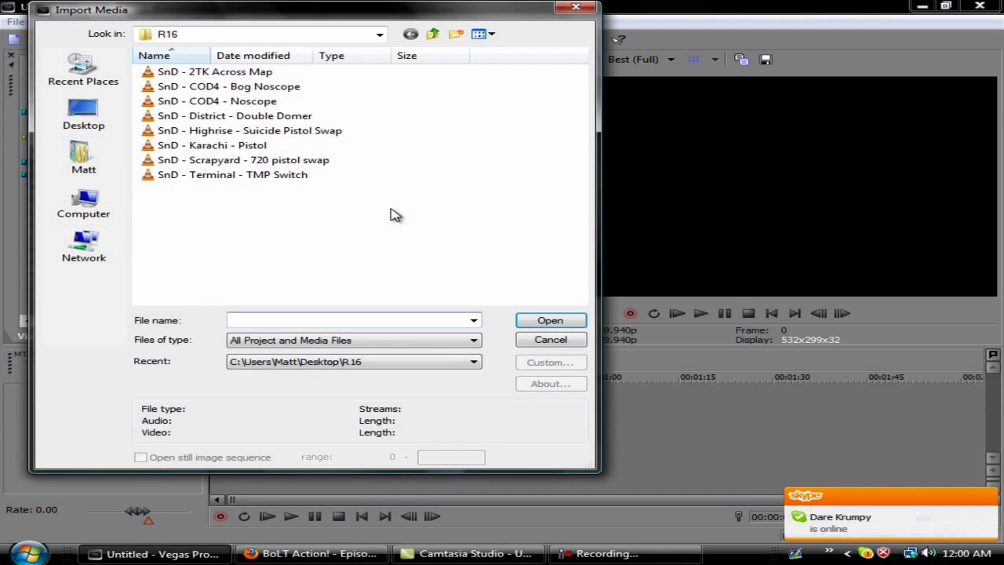
pyautogui.moveTo(304, 207); pyautogui.dragTo(243, 160)
pyautogui.click(563, 326)
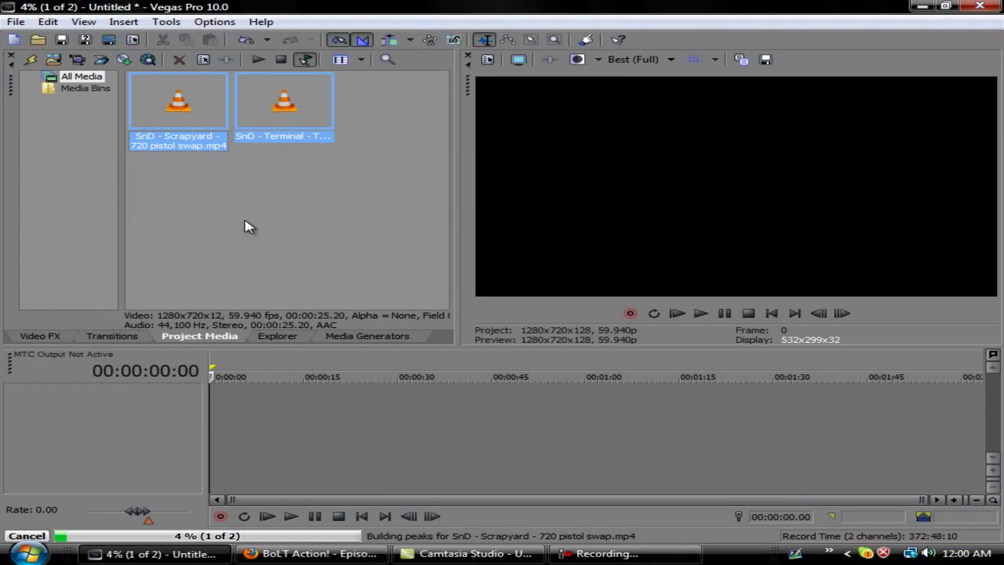
pyautogui.click(882, 553)
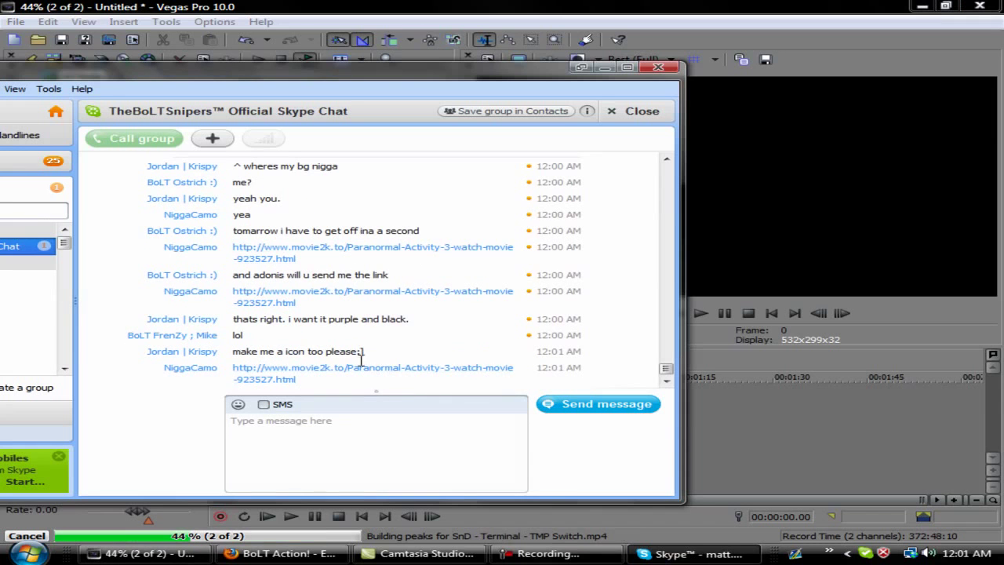
pyautogui.click(656, 69)
# - Place the Scrapyard and Terminal clips one after the other at the start of the timeline
pyautogui.moveTo(363, 188); pyautogui.dragTo(182, 99)
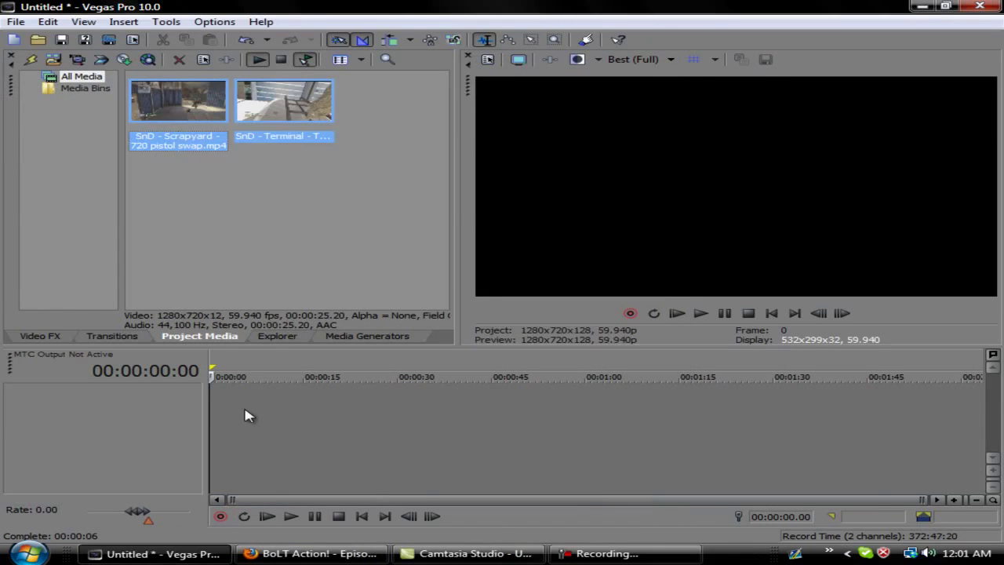
pyautogui.moveTo(187, 450); pyautogui.dragTo(275, 405)
pyautogui.click(270, 412)
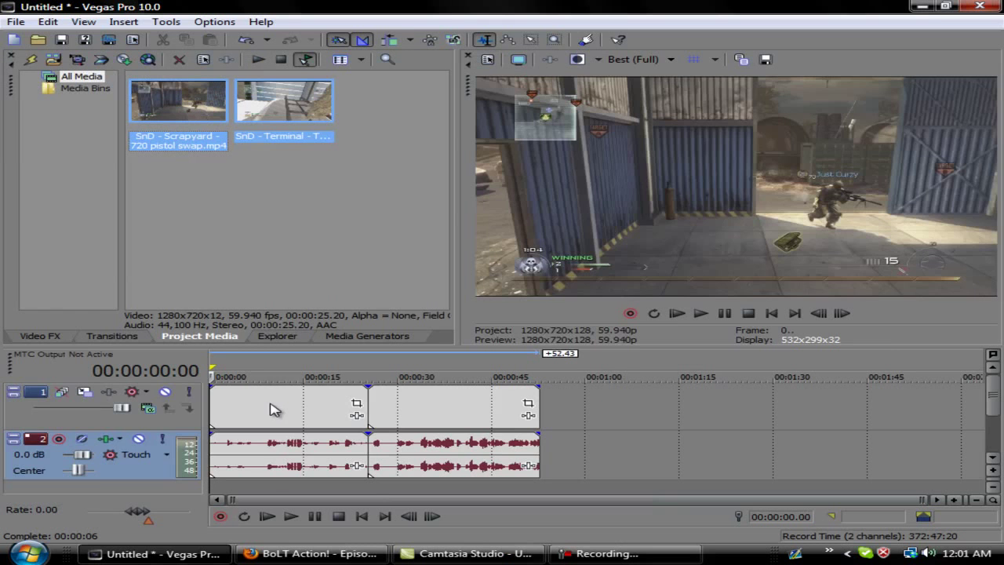
# - Lower the volume of the audio track to -Inf
pyautogui.rightClick(280, 447)
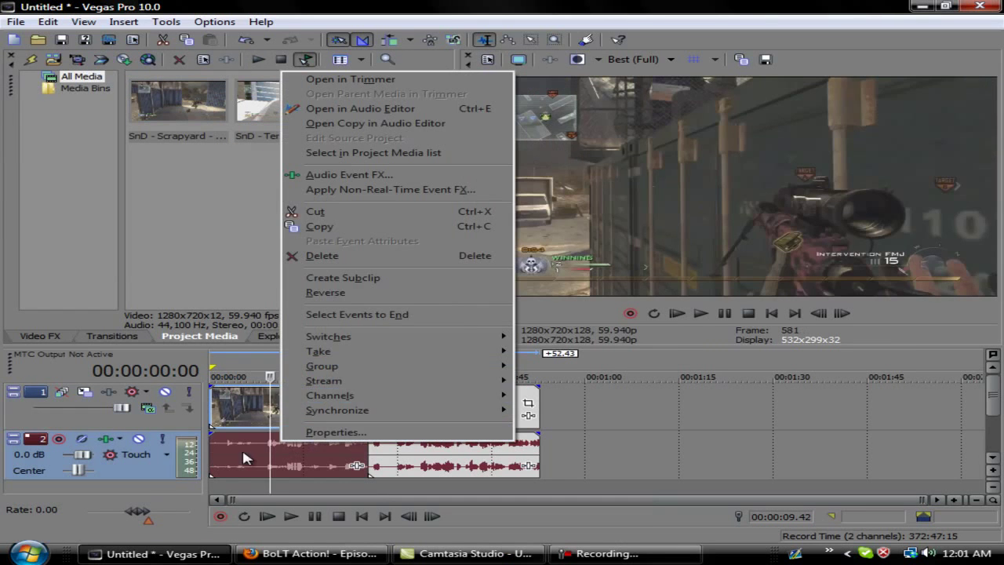
pyautogui.click(244, 457)
pyautogui.moveTo(79, 454); pyautogui.dragTo(48, 436)
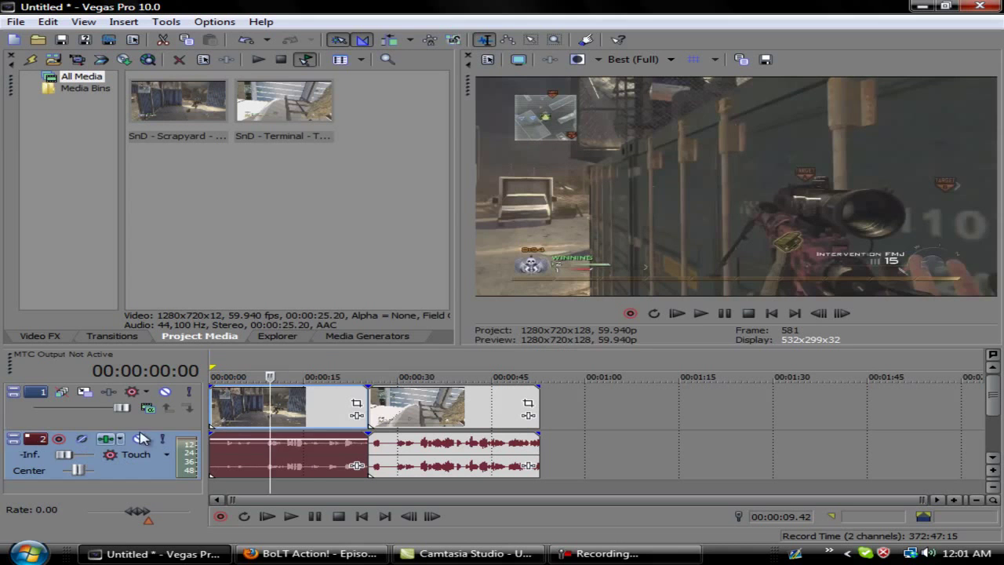
# - Trim the end of the Scrapyard clip back to 00:00:10.29 with the Terminal clip following directly
pyautogui.click(270, 411)
pyautogui.moveTo(283, 442); pyautogui.dragTo(268, 415)
pyautogui.click(275, 412)
pyautogui.moveTo(365, 398); pyautogui.dragTo(264, 403)
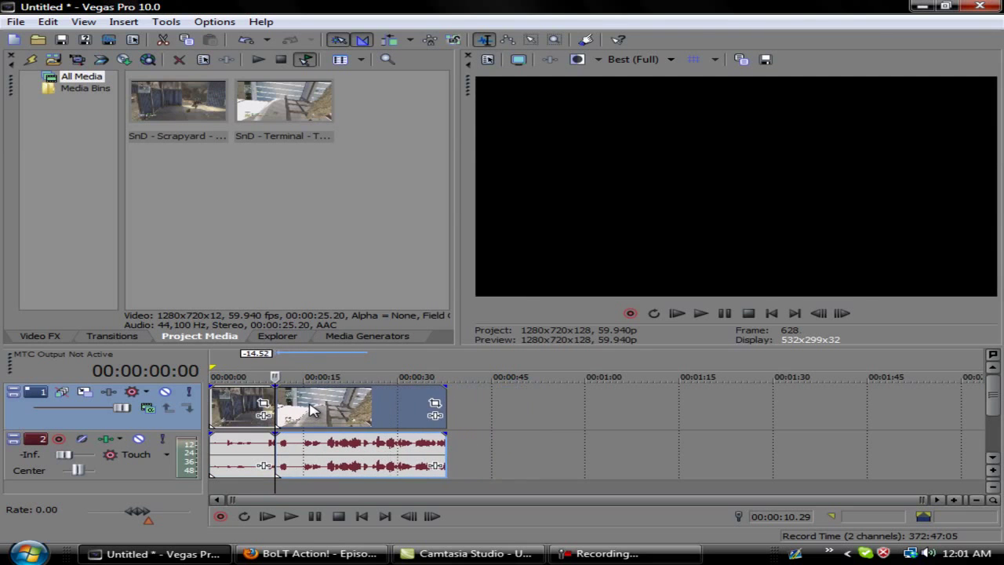
pyautogui.click(245, 414)
# - Apply the Ripple preset of the NewBlue MB Wave transition to the cut between the clips, postponing the registration by 1 week
pyautogui.click(39, 335)
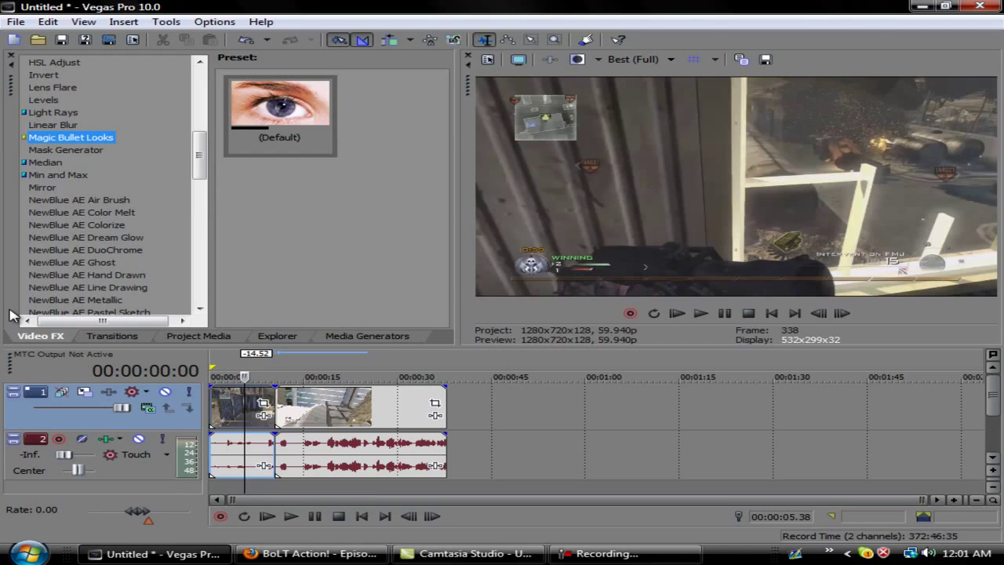
pyautogui.scroll(-8, 133, 188)
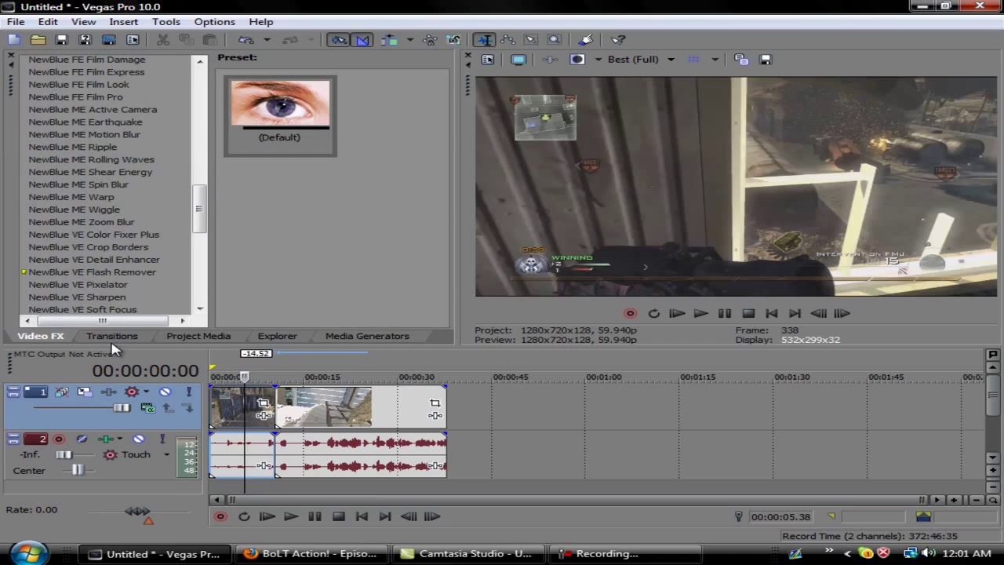
pyautogui.click(112, 337)
pyautogui.scroll(-10, 112, 235)
pyautogui.scroll(-4, 110, 236)
pyautogui.click(110, 206)
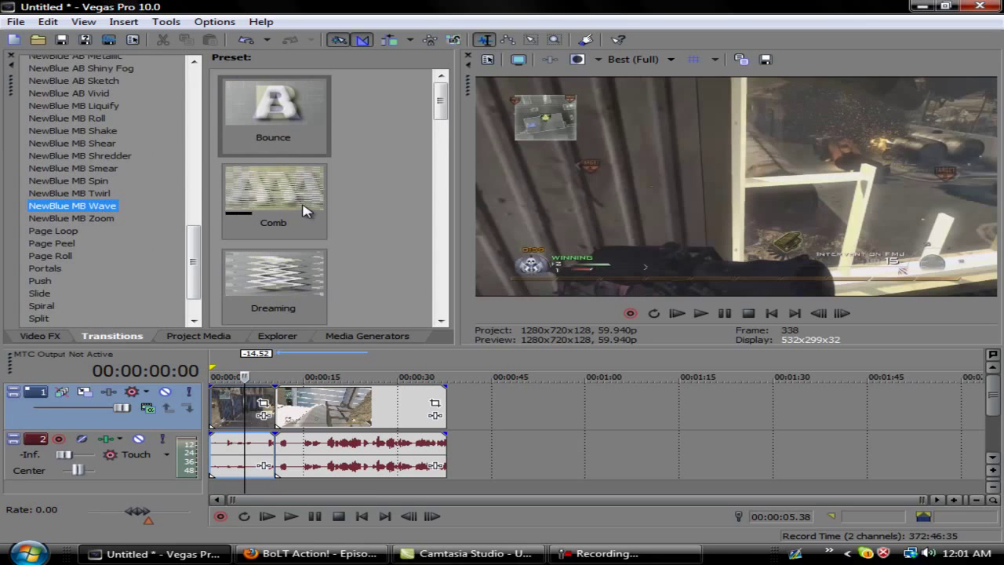
pyautogui.moveTo(440, 98); pyautogui.dragTo(431, 197)
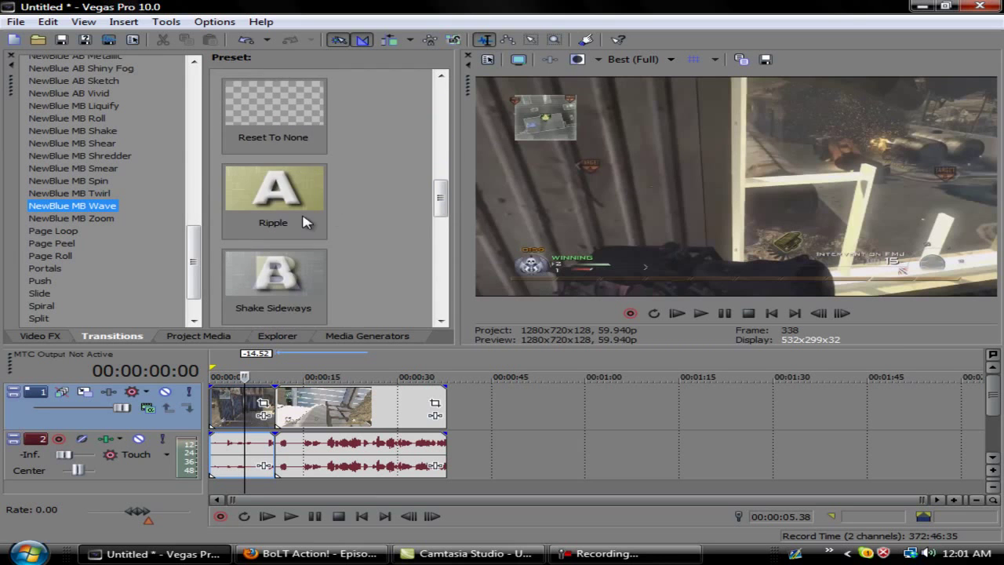
pyautogui.moveTo(298, 206); pyautogui.dragTo(272, 417)
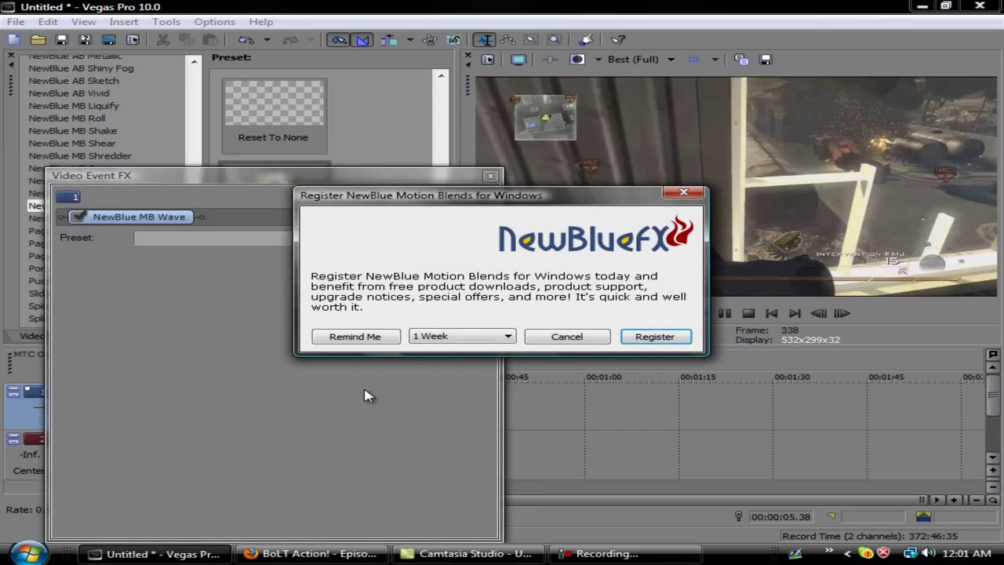
pyautogui.click(360, 335)
pyautogui.moveTo(333, 179); pyautogui.dragTo(376, 144)
pyautogui.click(508, 138)
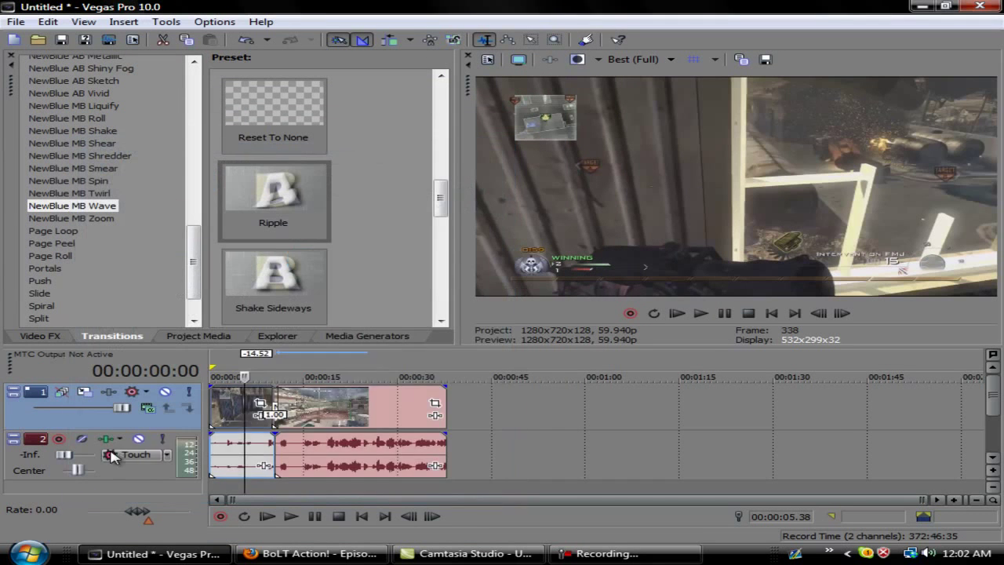
# - Preview the Wave transition on the timeline and compare it with the transition around 1:09 to 1:14 of the Firefox video
pyautogui.moveTo(582, 409); pyautogui.dragTo(899, 410)
pyautogui.click(313, 553)
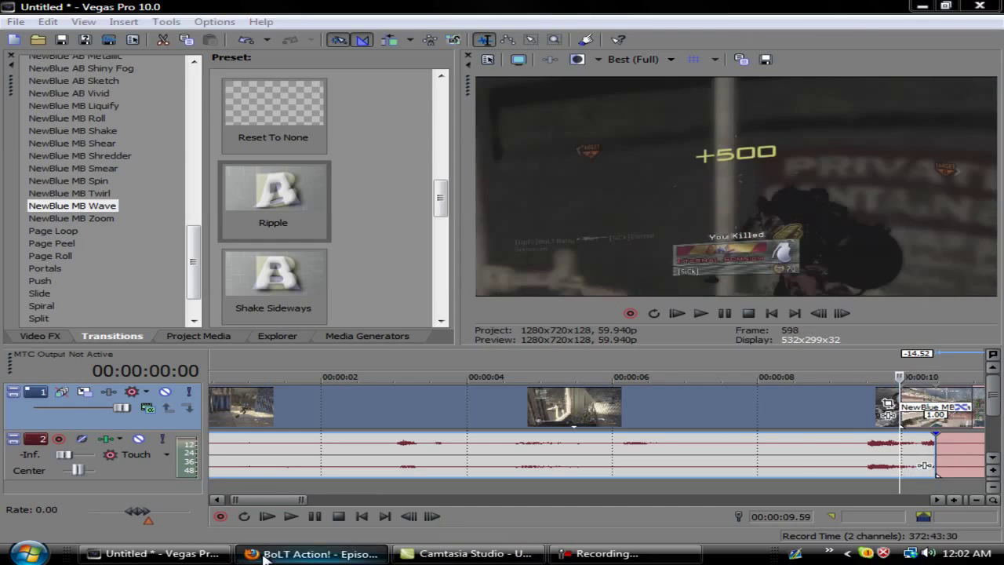
pyautogui.click(153, 449)
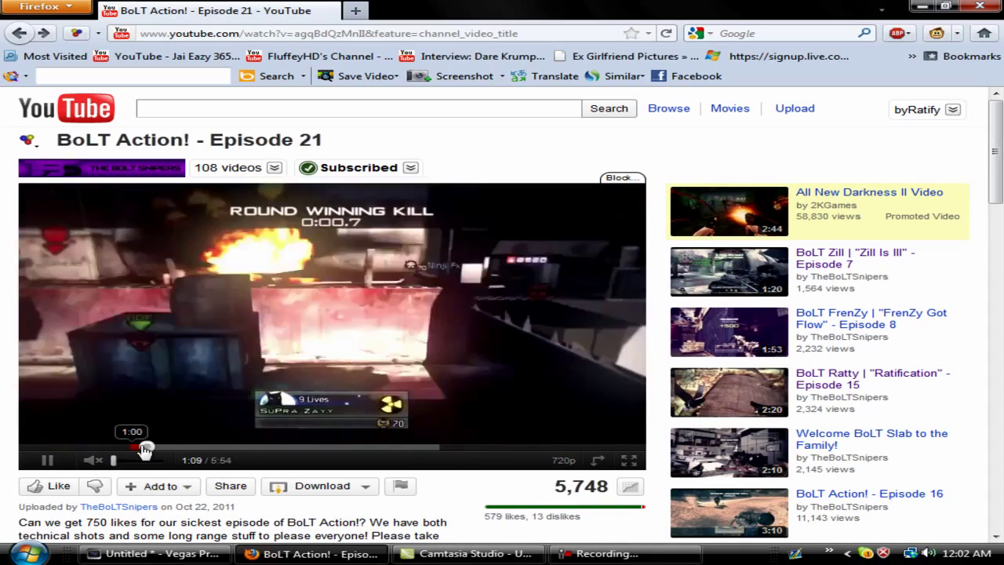
pyautogui.click(152, 449)
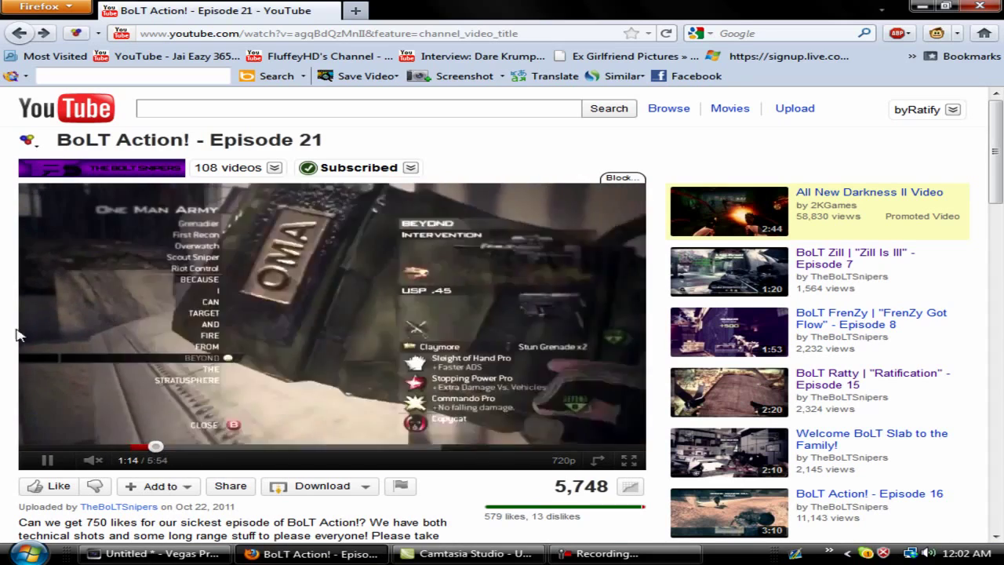
pyautogui.click(47, 460)
pyautogui.click(363, 549)
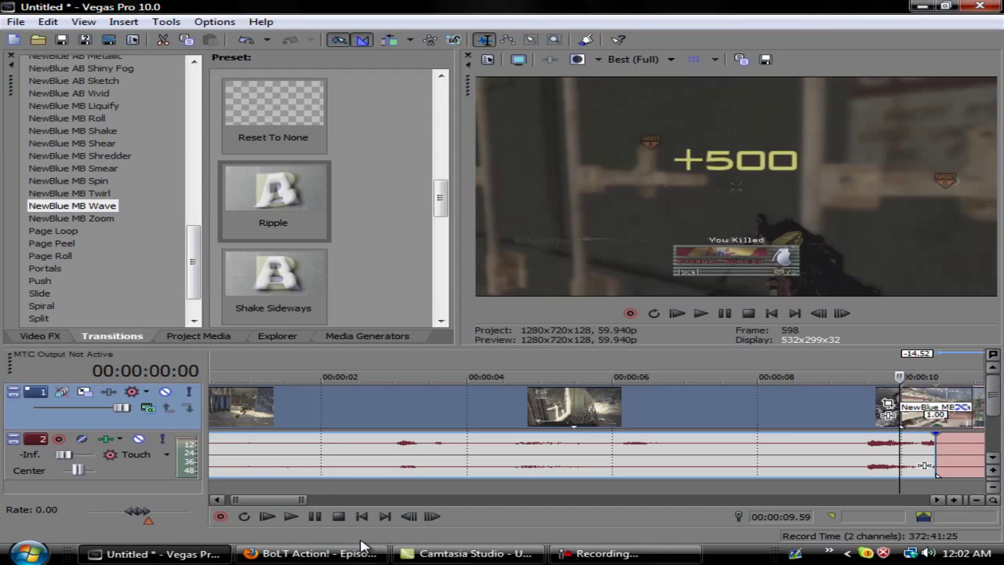
# - Remove the NewBlue MB Wave effect from the transition between the two clips
pyautogui.moveTo(303, 499); pyautogui.dragTo(652, 500)
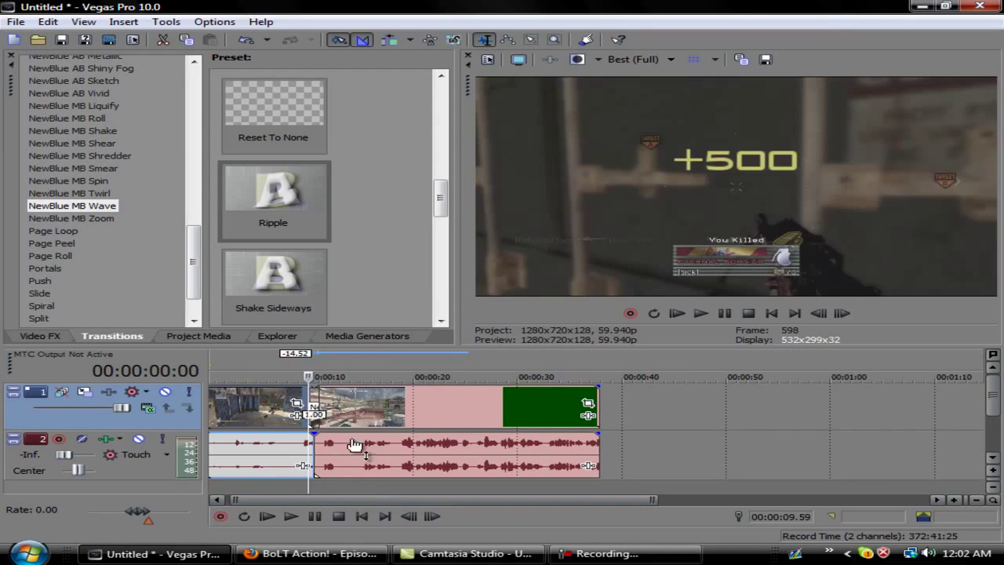
pyautogui.scroll(5, 377, 441)
pyautogui.click(682, 410)
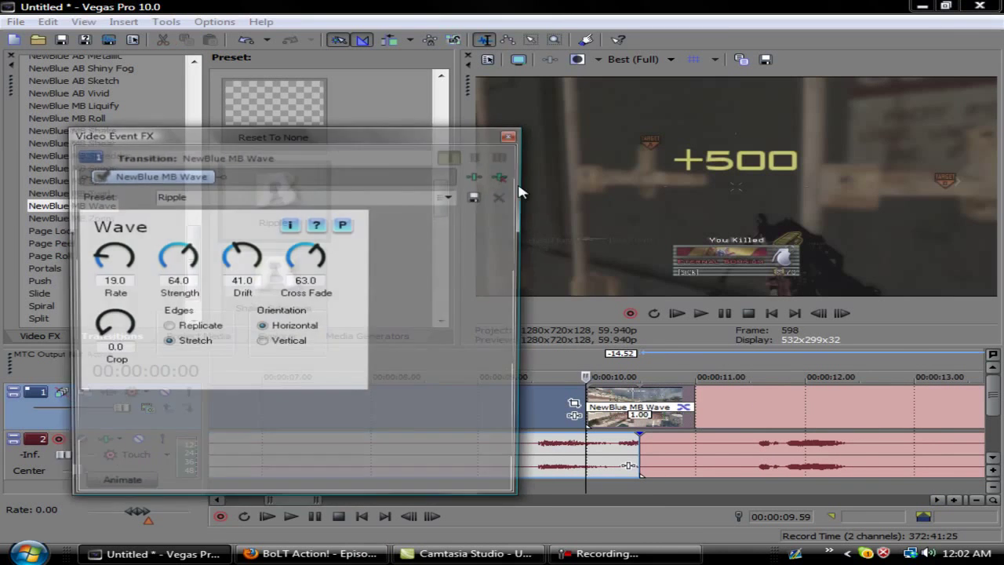
pyautogui.click(503, 178)
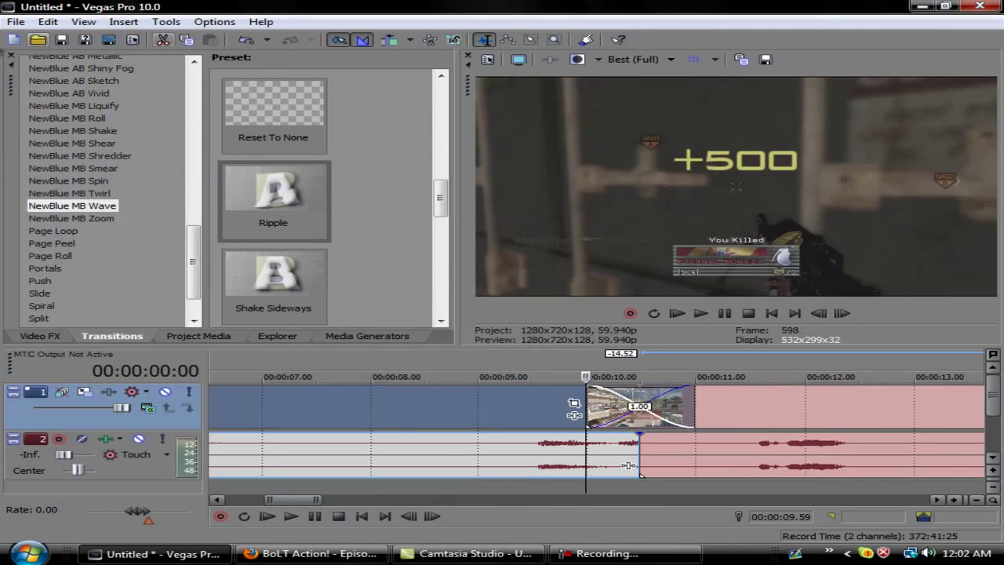
# - Create a new project with the HD 720-60p (1280x720, 59.940 fps) template, discarding the unsaved changes
pyautogui.click(16, 21)
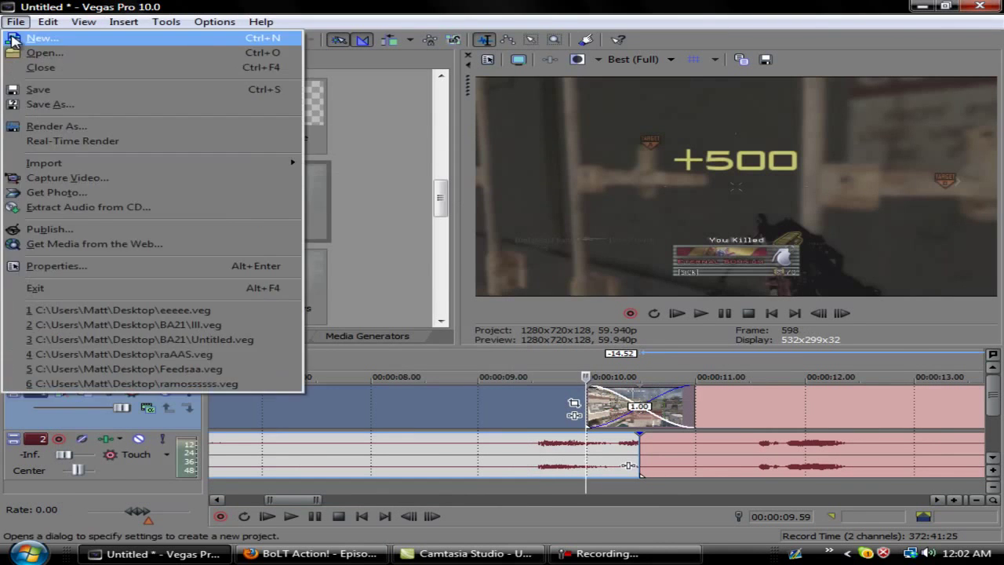
pyautogui.click(23, 36)
pyautogui.press('n')
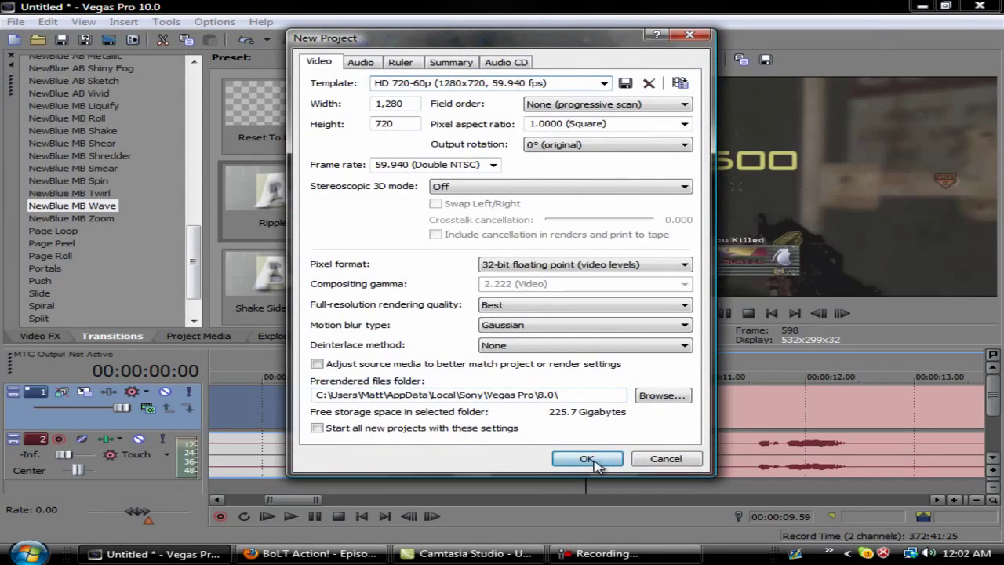
pyautogui.click(587, 458)
# - Import the clip "SnD - Terminal - TMP Switch" and place it at the start of the timeline
pyautogui.click(15, 21)
pyautogui.moveTo(83, 162)
pyautogui.click(351, 166)
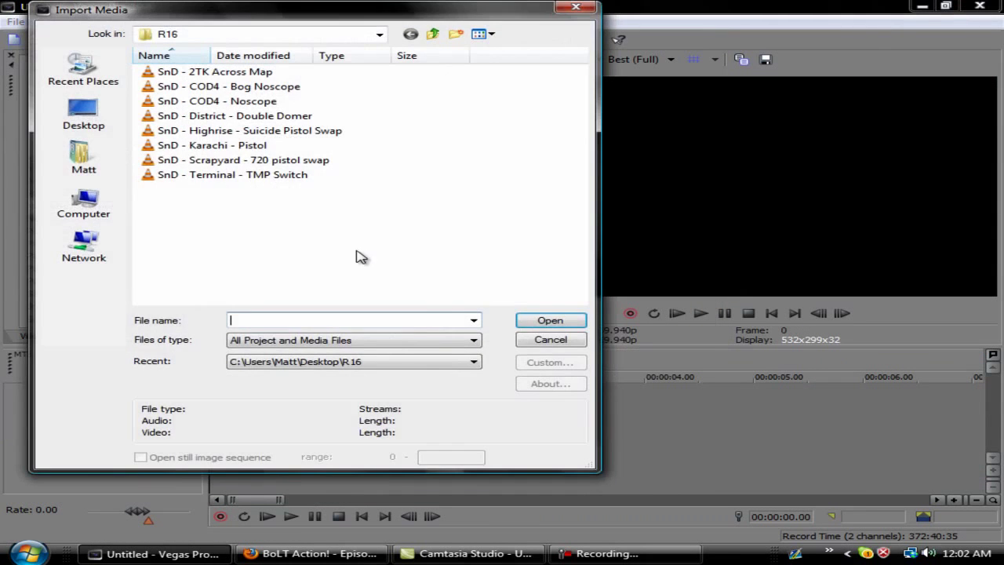
pyautogui.moveTo(301, 224); pyautogui.dragTo(244, 178)
pyautogui.doubleClick(264, 180)
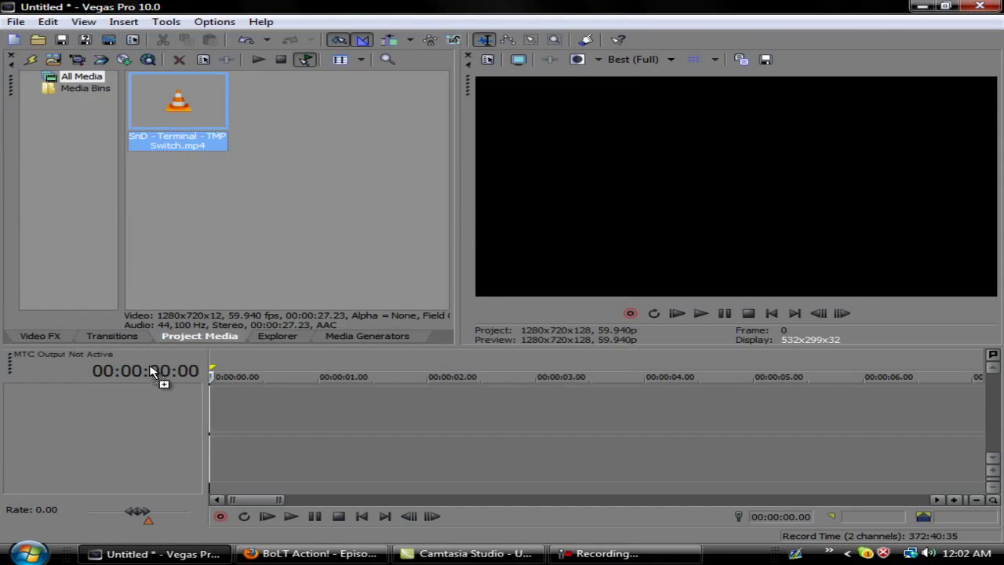
pyautogui.moveTo(153, 369); pyautogui.dragTo(169, 389)
# - Set the Terminal video event's properties to Disable resample
pyautogui.rightClick(240, 408)
pyautogui.click(275, 385)
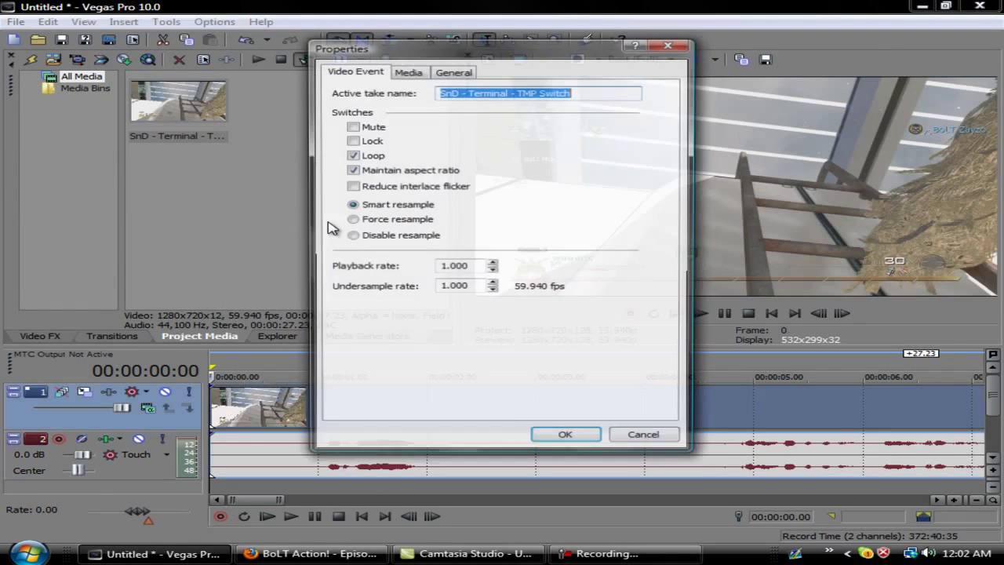
pyautogui.click(355, 234)
pyautogui.click(565, 431)
# - Ungroup the Terminal clip's audio from its video and delete the audio event
pyautogui.moveTo(273, 500); pyautogui.dragTo(251, 505)
pyautogui.rightClick(308, 428)
pyautogui.rightClick(305, 444)
pyautogui.moveTo(373, 372)
pyautogui.click(565, 388)
pyautogui.rightClick(477, 451)
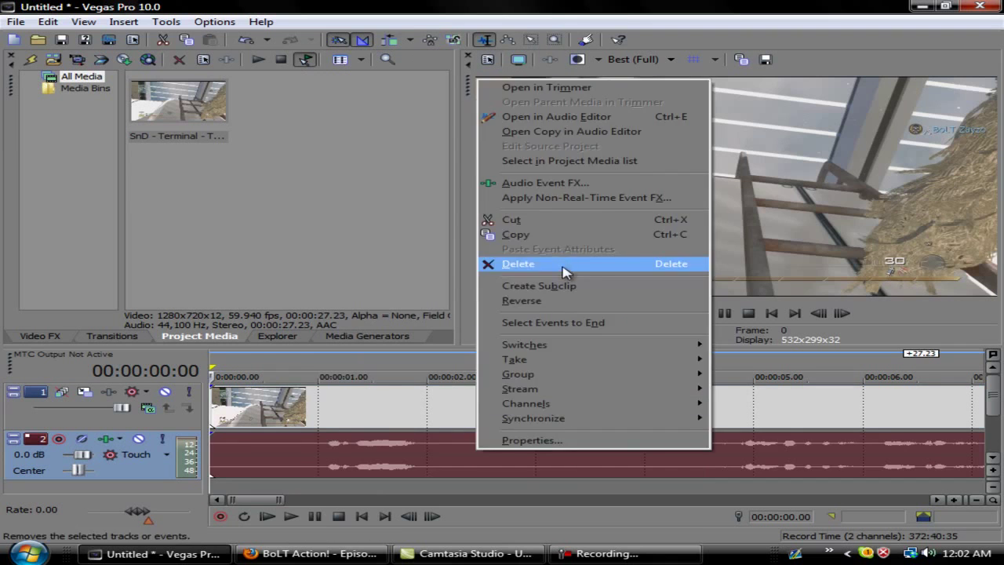
pyautogui.click(565, 266)
pyautogui.click(291, 461)
# - Trim away the beginning of the Terminal clip up to 00:00:12.55, leaving the remainder at the timeline's start
pyautogui.scroll(-6, 289, 455)
pyautogui.click(267, 405)
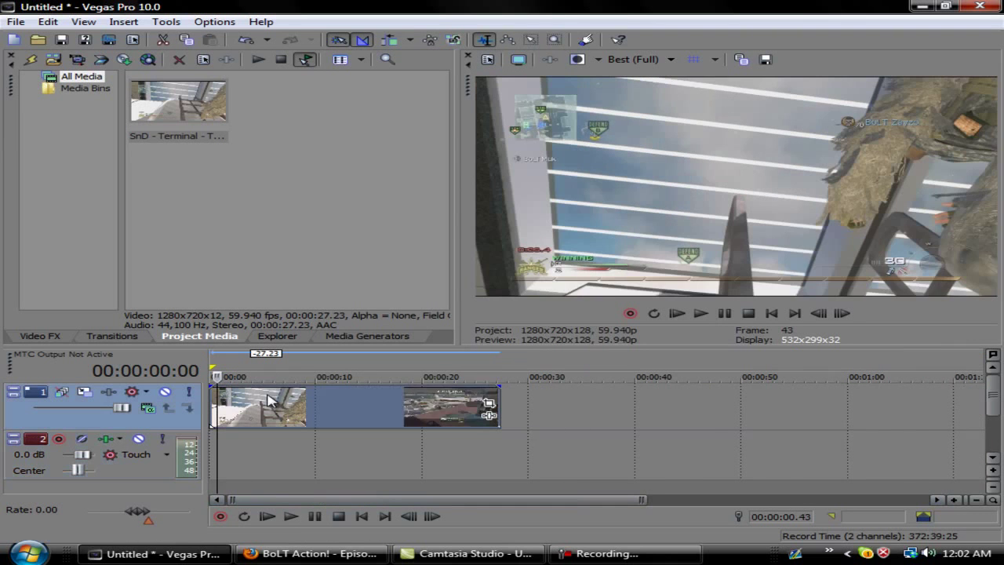
pyautogui.moveTo(267, 402); pyautogui.dragTo(346, 413)
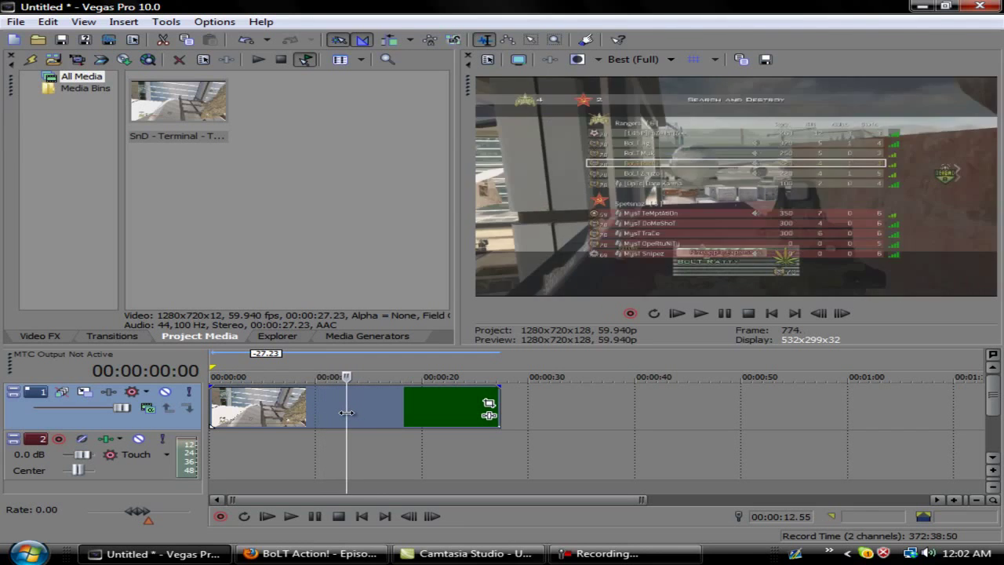
pyautogui.moveTo(213, 401)
pyautogui.mouseDown()
pyautogui.moveTo(349, 407)
pyautogui.moveTo(214, 407)
pyautogui.mouseUp()
# - Start a media import and browse to the Editing Music folder on the Desktop
pyautogui.click(16, 22)
pyautogui.moveTo(71, 163)
pyautogui.click(37, 471)
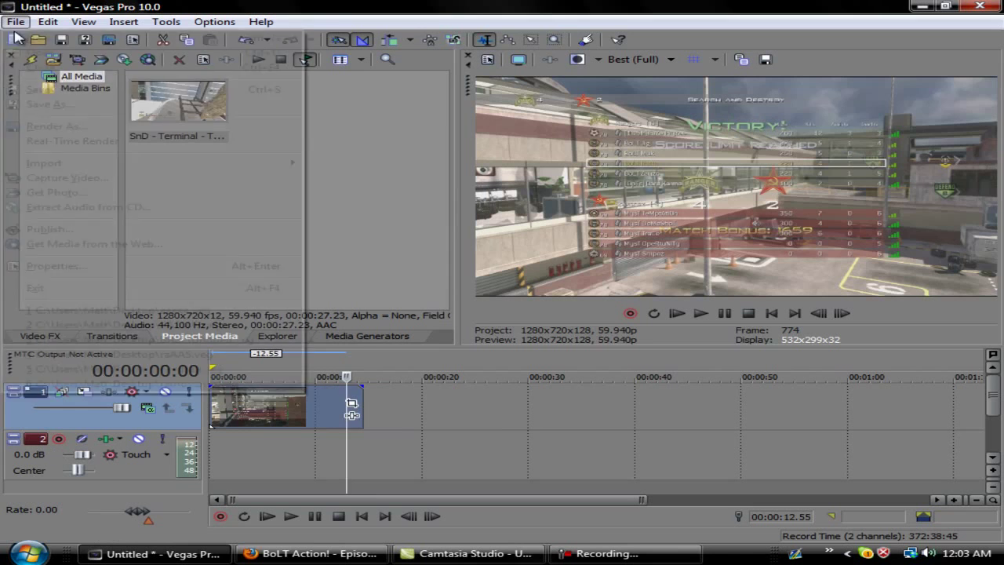
pyautogui.click(15, 21)
pyautogui.moveTo(294, 171)
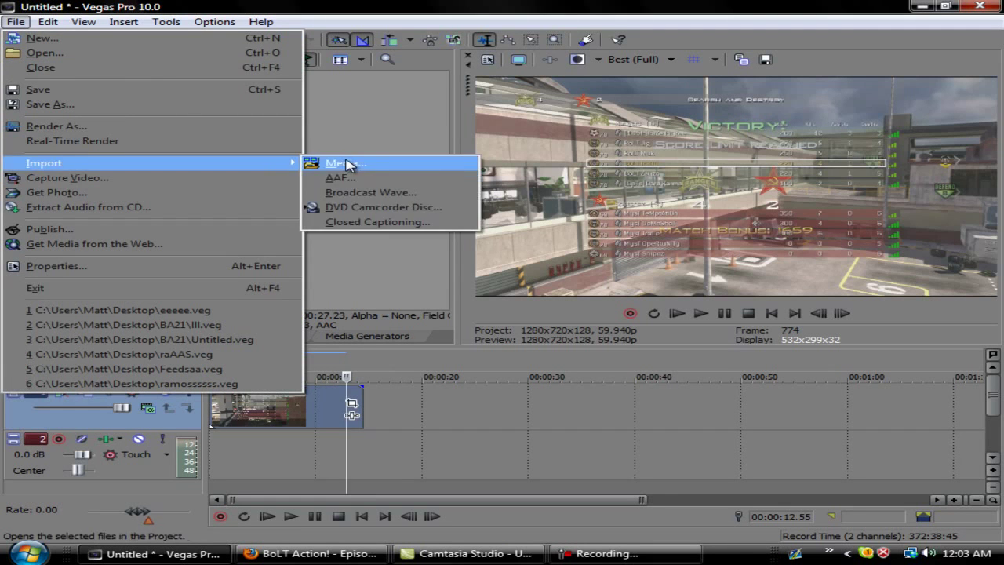
pyautogui.click(326, 162)
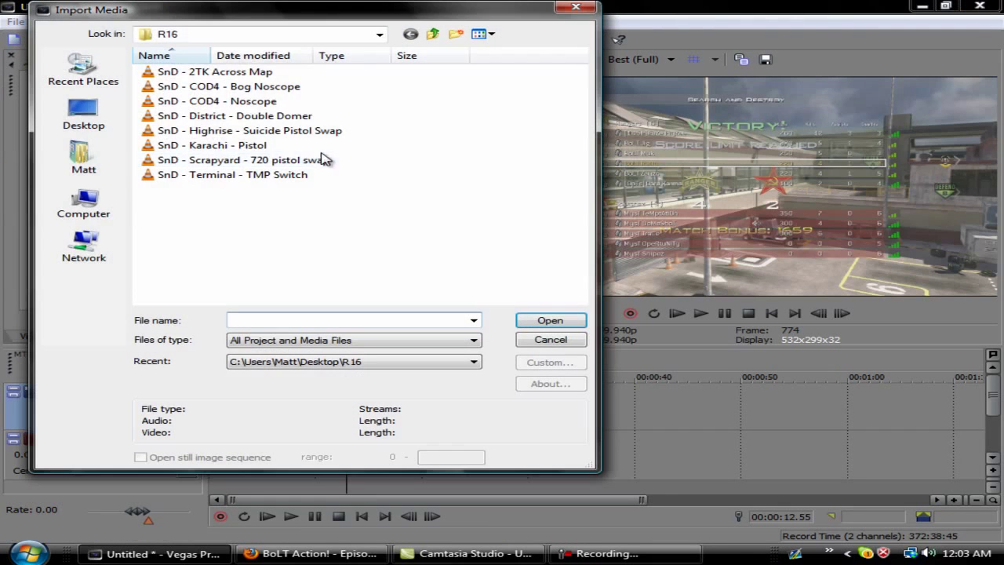
pyautogui.click(83, 114)
pyautogui.scroll(-3, 204, 278)
pyautogui.scroll(4, 224, 235)
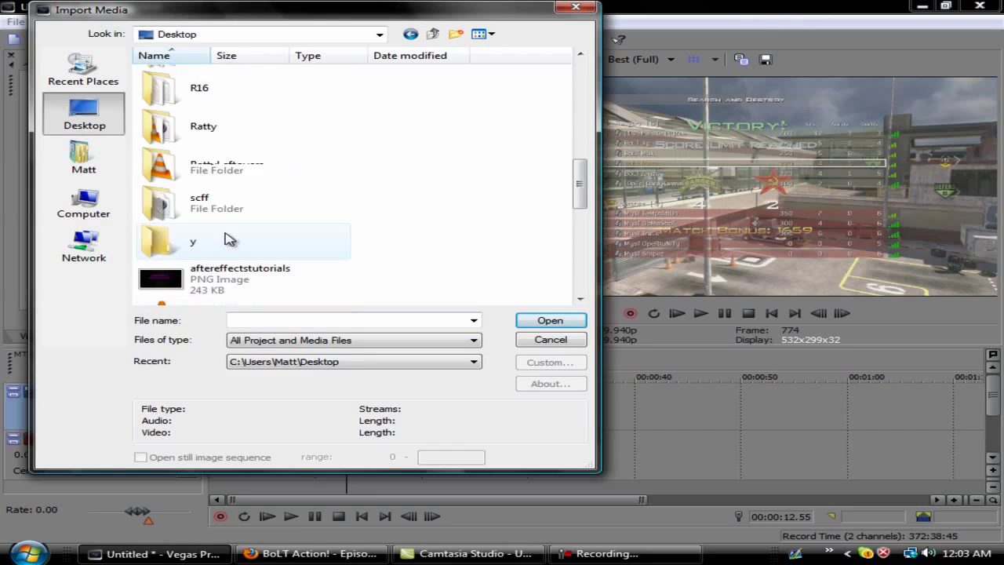
pyautogui.scroll(-2, 224, 248)
pyautogui.doubleClick(227, 137)
# - Import the song "XV - Swervin" and place it on the audio track at the timeline's start
pyautogui.scroll(-4, 257, 149)
pyautogui.scroll(3, 258, 149)
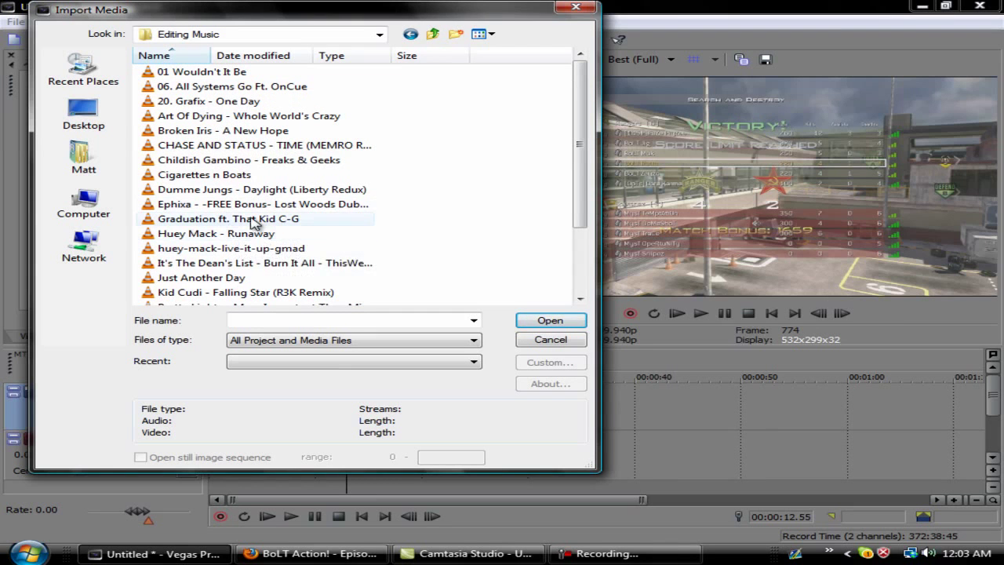
pyautogui.scroll(-2, 288, 275)
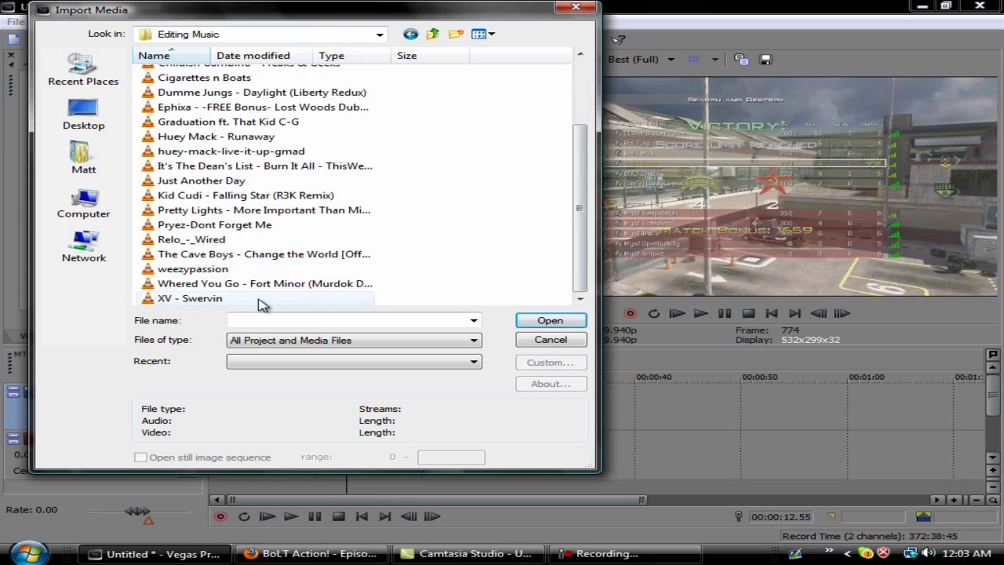
pyautogui.click(193, 298)
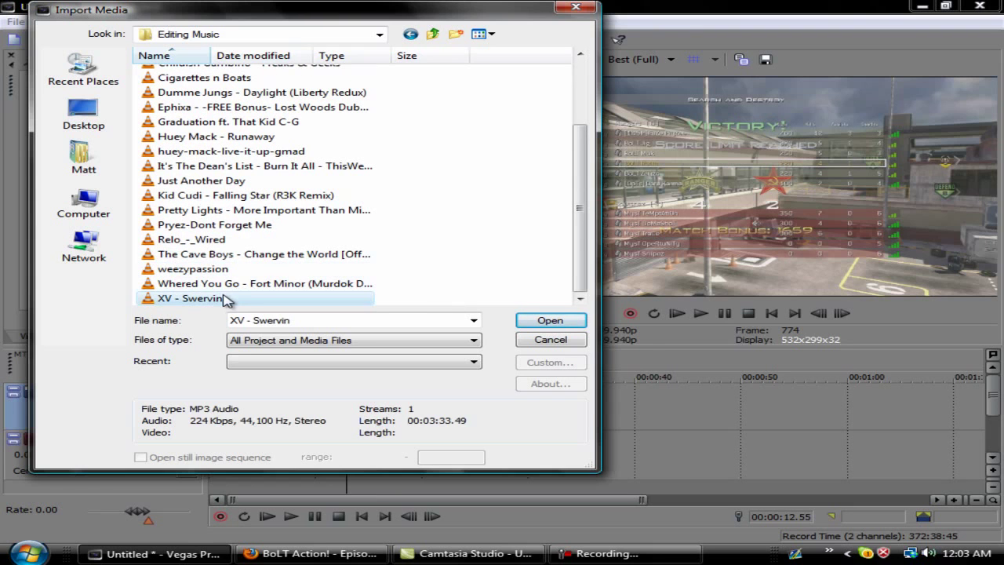
pyautogui.doubleClick(204, 296)
pyautogui.moveTo(291, 95); pyautogui.dragTo(261, 470)
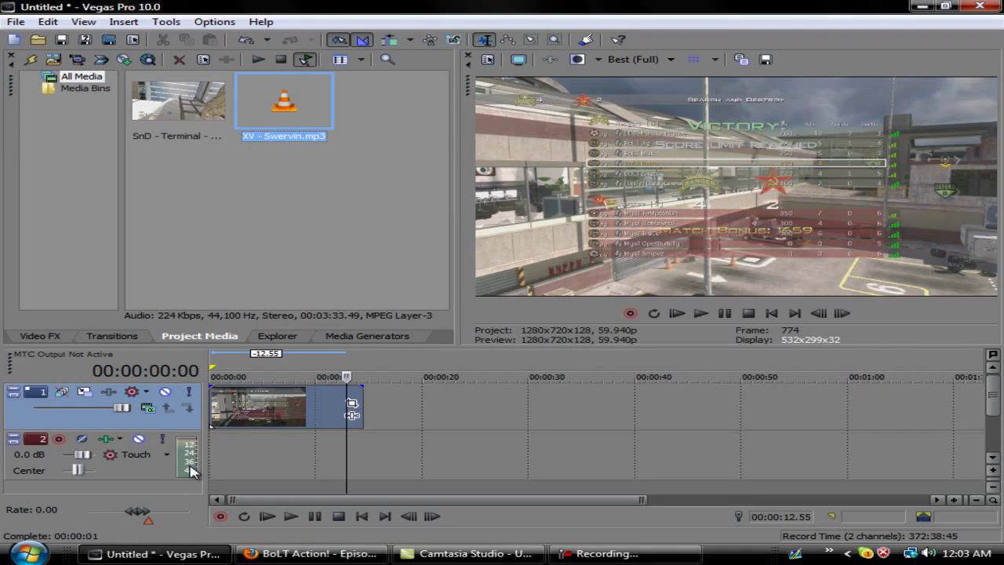
pyautogui.moveTo(191, 466); pyautogui.dragTo(192, 466)
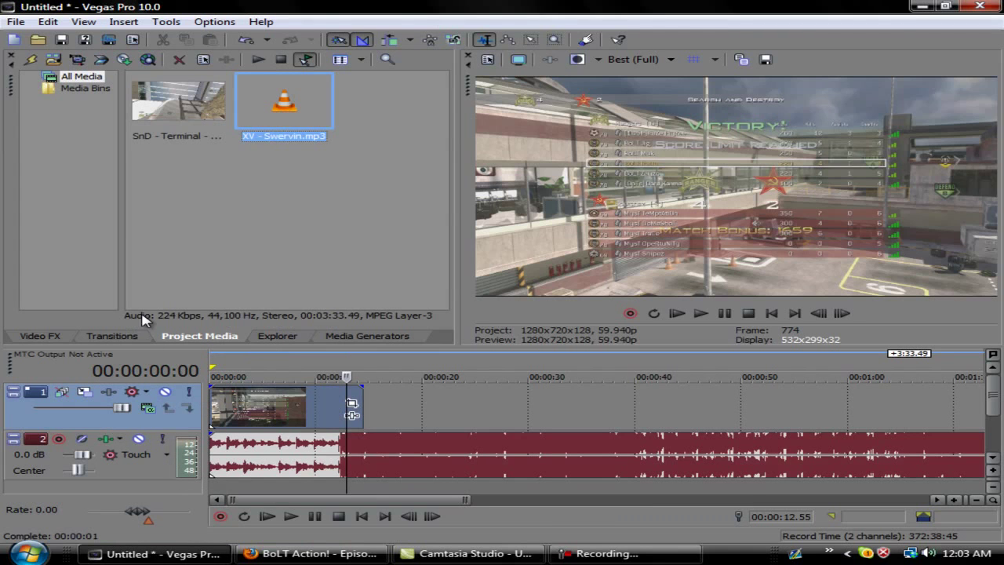
# - Listen to the song from 00:00:12.07 and from a point near 00:00:29.35
pyautogui.click(314, 452)
pyautogui.scroll(5, 319, 449)
pyautogui.scroll(-6, 514, 443)
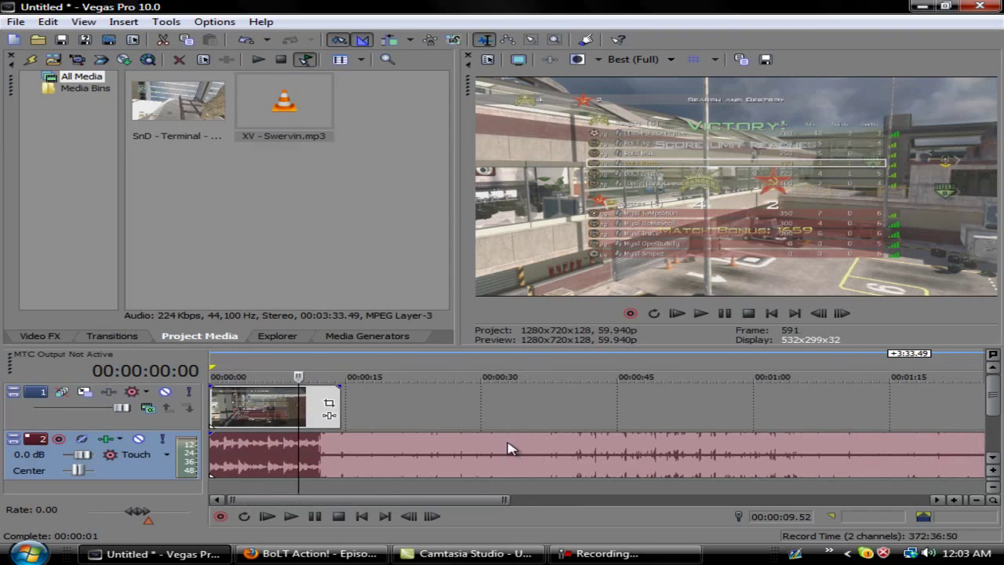
pyautogui.click(321, 463)
pyautogui.scroll(3, 320, 463)
pyautogui.scroll(-3, 314, 474)
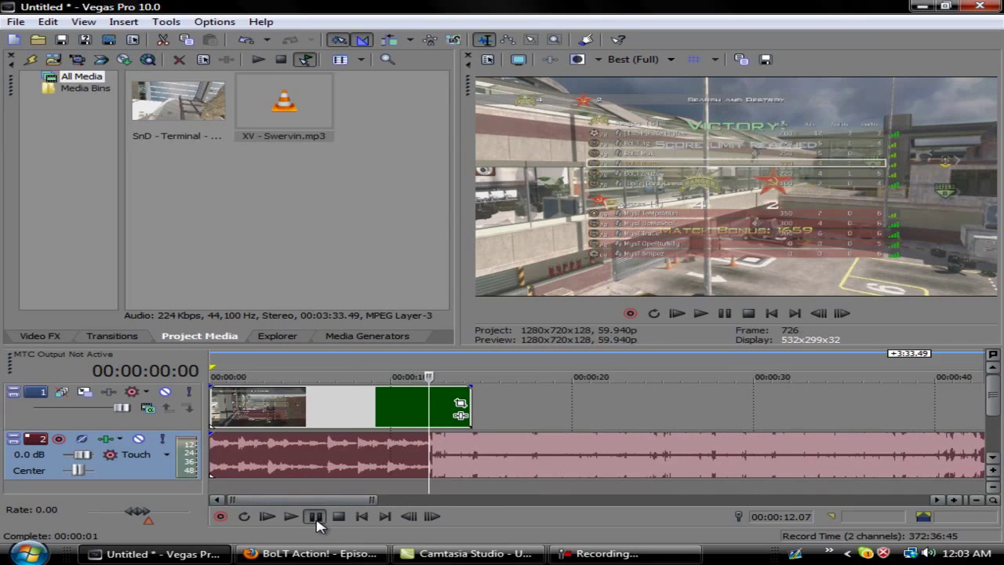
pyautogui.click(316, 518)
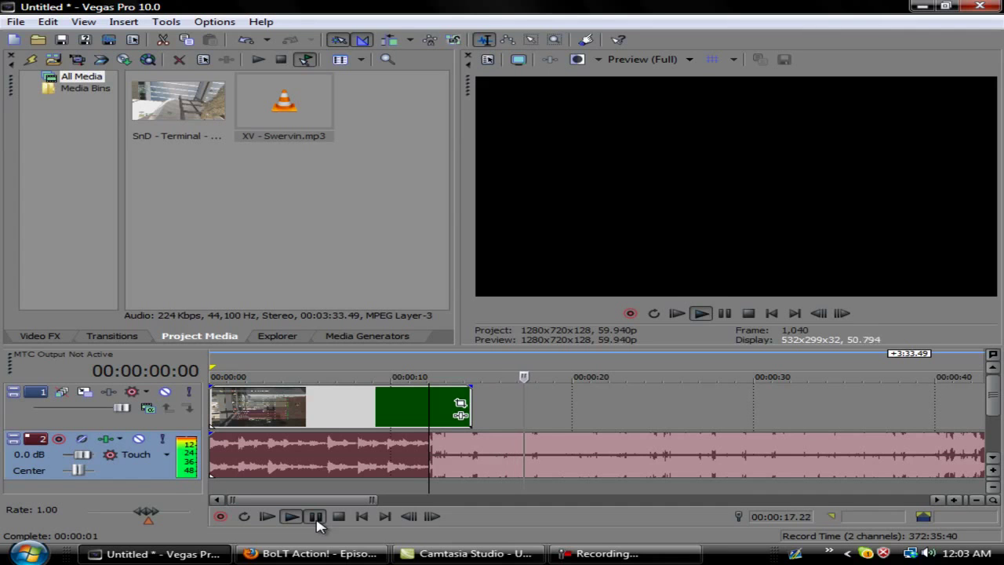
pyautogui.click(315, 518)
pyautogui.click(745, 450)
pyautogui.click(290, 516)
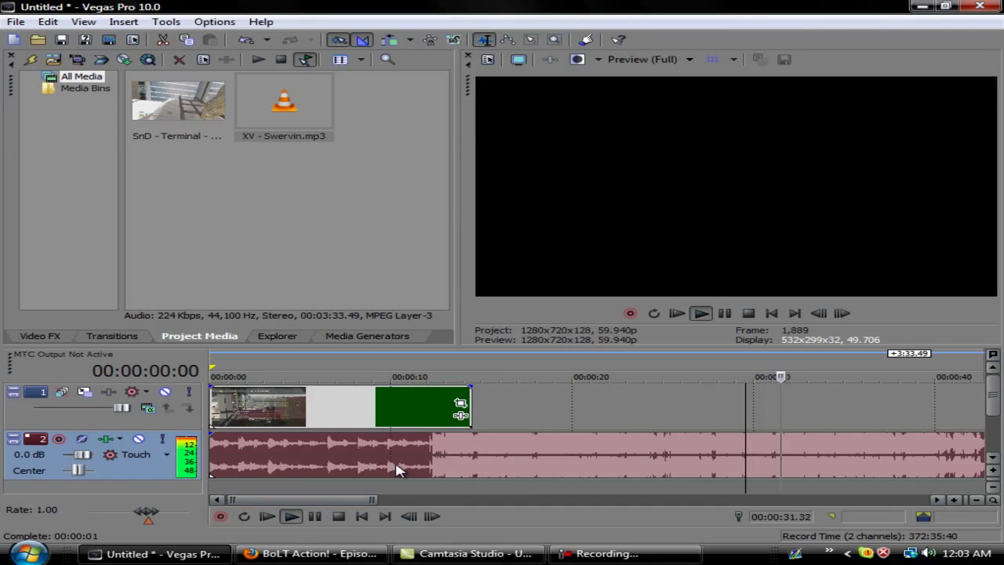
# - Play the song from the start against the Terminal clip to locate its opening beats in the waveform
pyautogui.moveTo(373, 500); pyautogui.dragTo(346, 501)
pyautogui.click(270, 517)
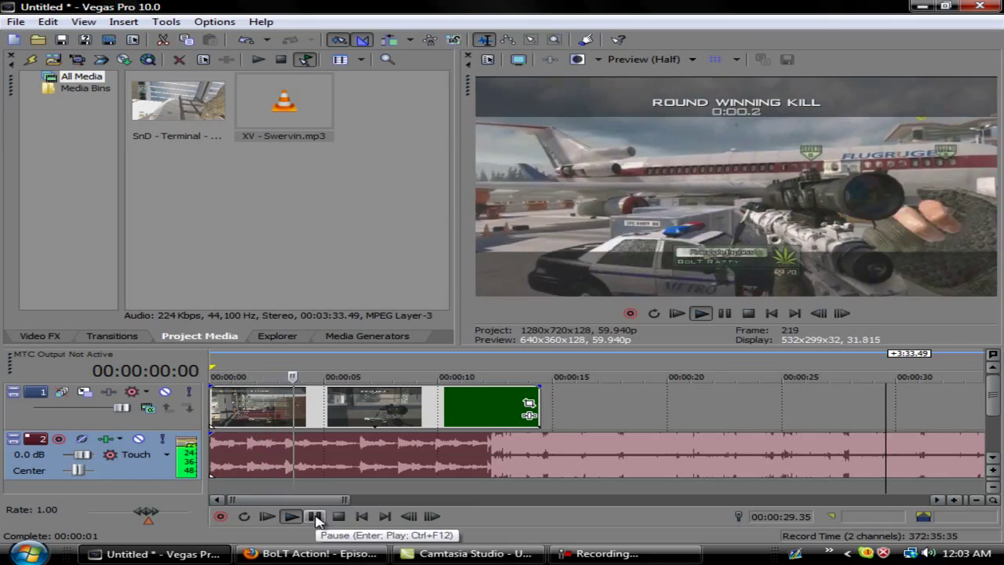
pyautogui.click(271, 517)
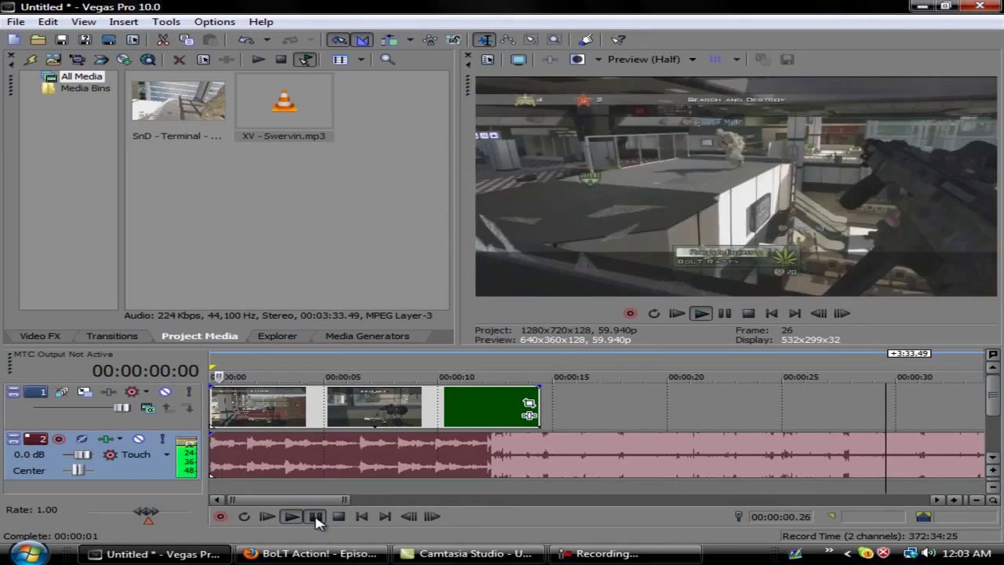
pyautogui.click(307, 516)
pyautogui.click(291, 516)
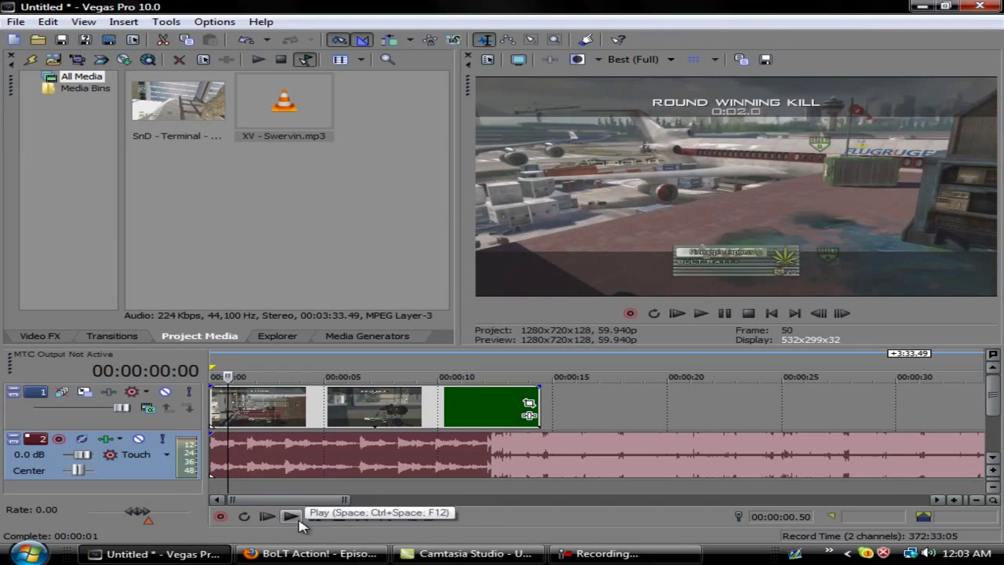
pyautogui.click(316, 517)
pyautogui.scroll(3, 291, 479)
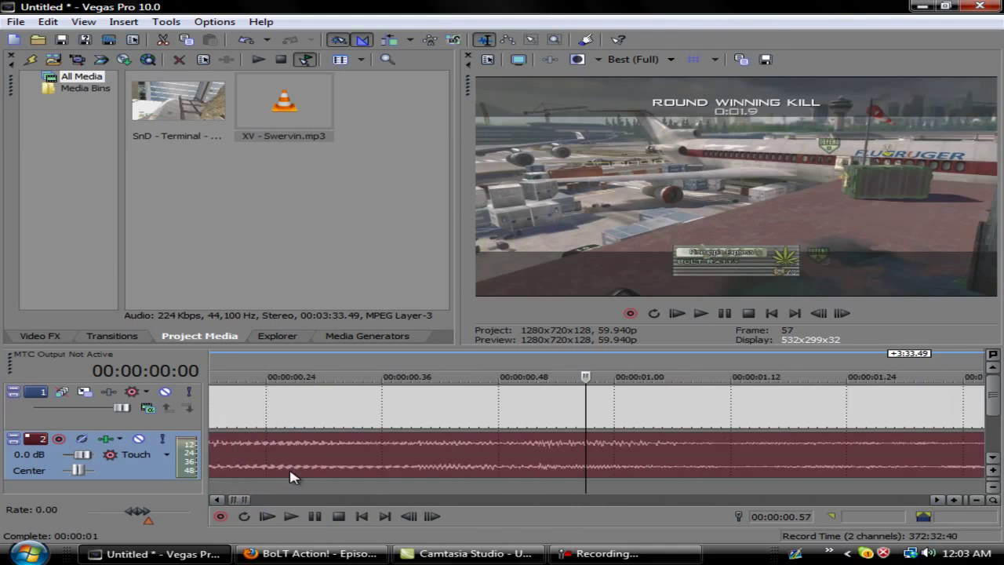
pyautogui.click(268, 517)
pyautogui.moveTo(274, 501); pyautogui.dragTo(260, 499)
pyautogui.press('Return')
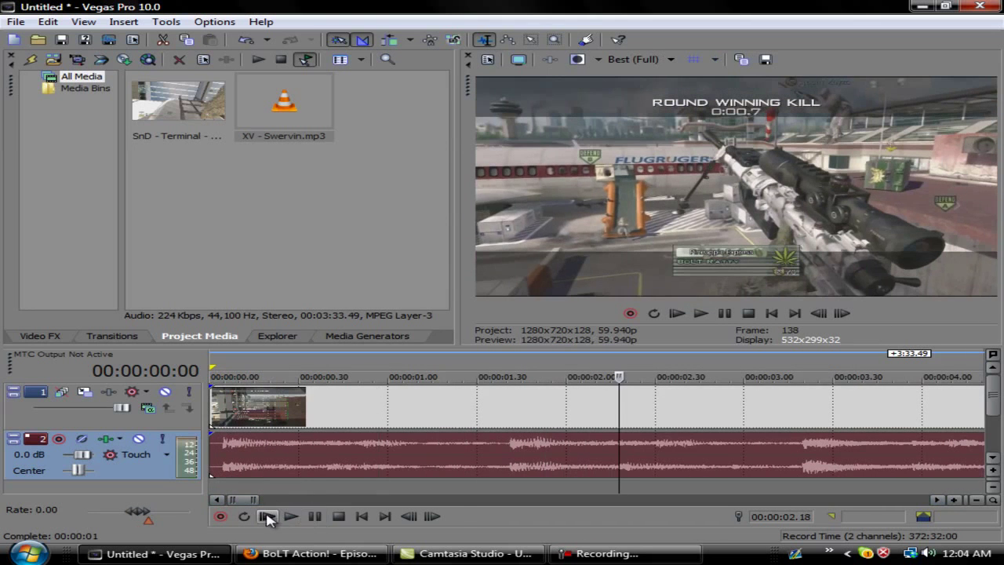
# - Add markers on the song's first beats at 00:00:00.05 and 00:00:00.40
pyautogui.click(233, 451)
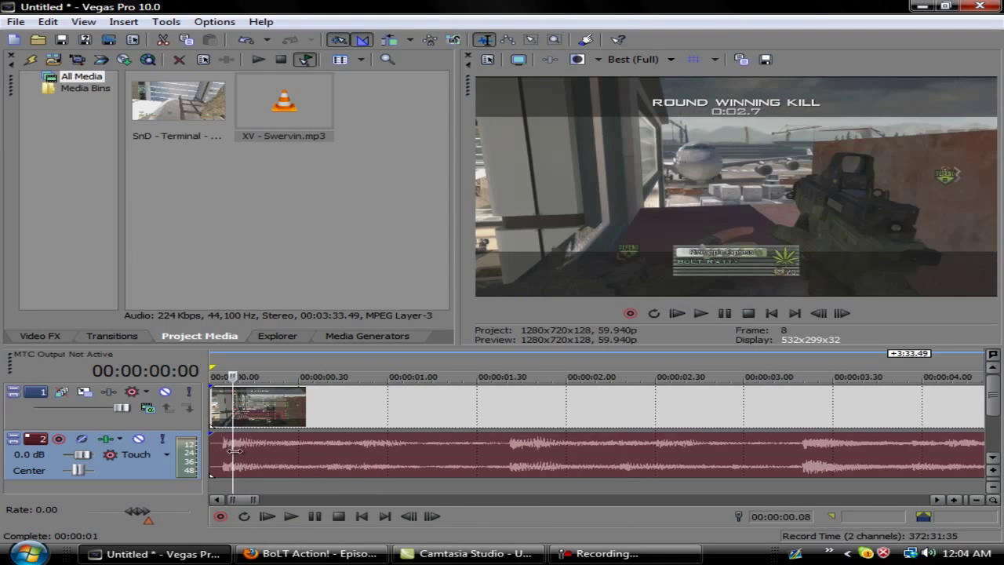
pyautogui.click(223, 453)
pyautogui.press('m')
pyautogui.press('Return')
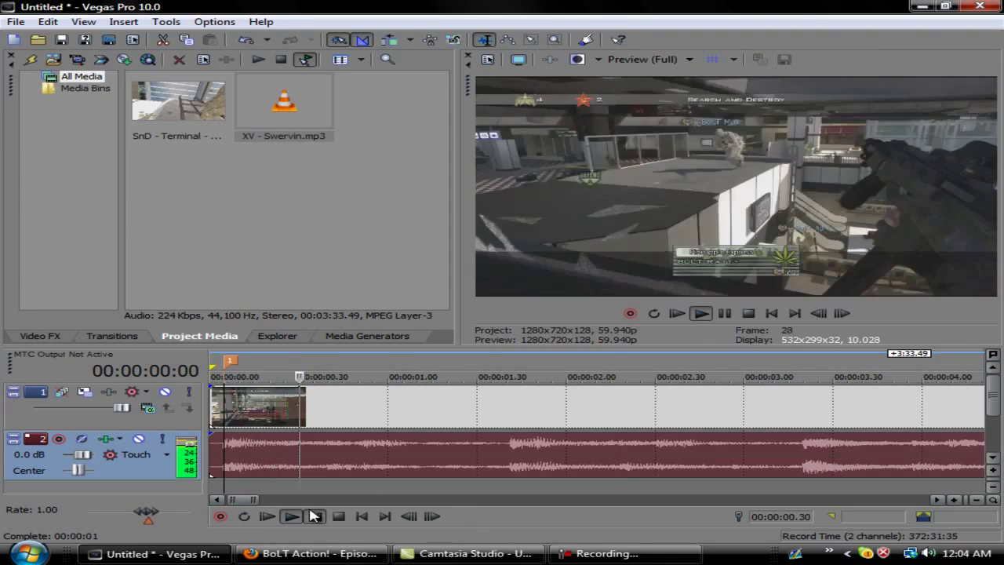
pyautogui.click(314, 516)
pyautogui.click(327, 453)
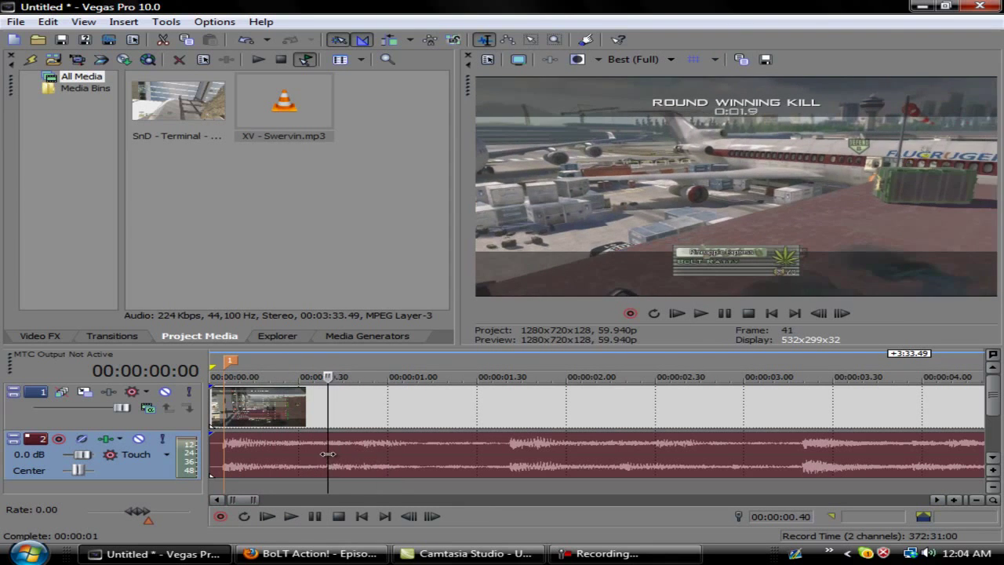
pyautogui.press('m')
# - Play on through the song and add markers on the beats at 00:00:00.52 and 00:00:01.41
pyautogui.press('space')
pyautogui.click(319, 520)
pyautogui.moveTo(399, 453); pyautogui.dragTo(363, 459)
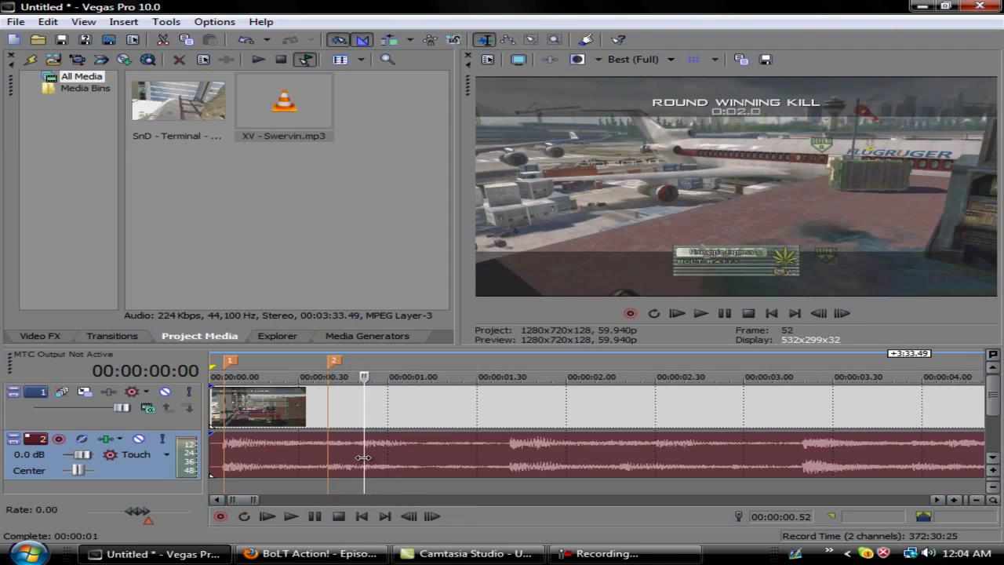
pyautogui.press('m')
pyautogui.click(322, 517)
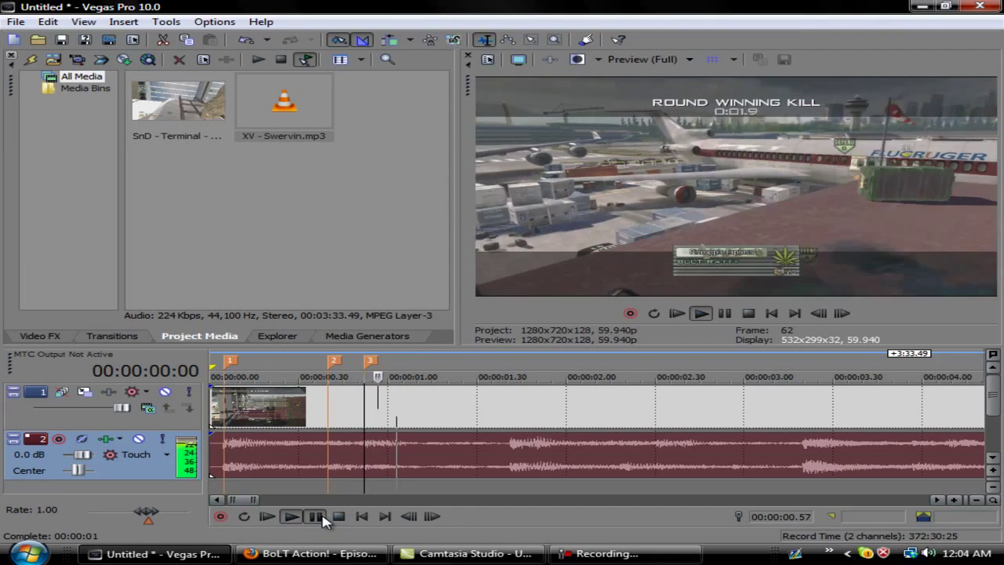
pyautogui.click(526, 458)
pyautogui.click(509, 456)
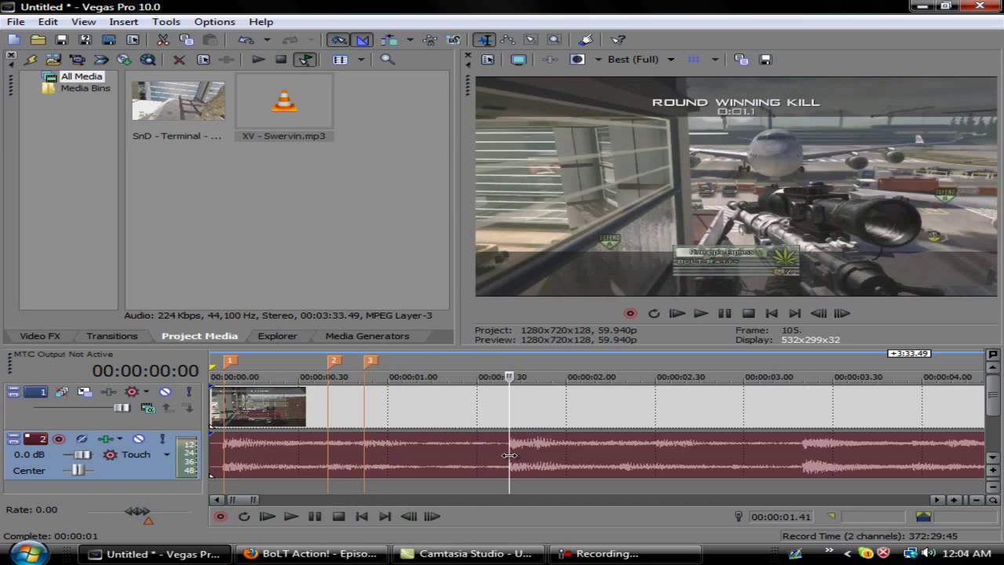
pyautogui.press('m')
# - Listen past the fourth marker and add beat markers at 00:00:02.19 and 00:00:02.29
pyautogui.click(314, 518)
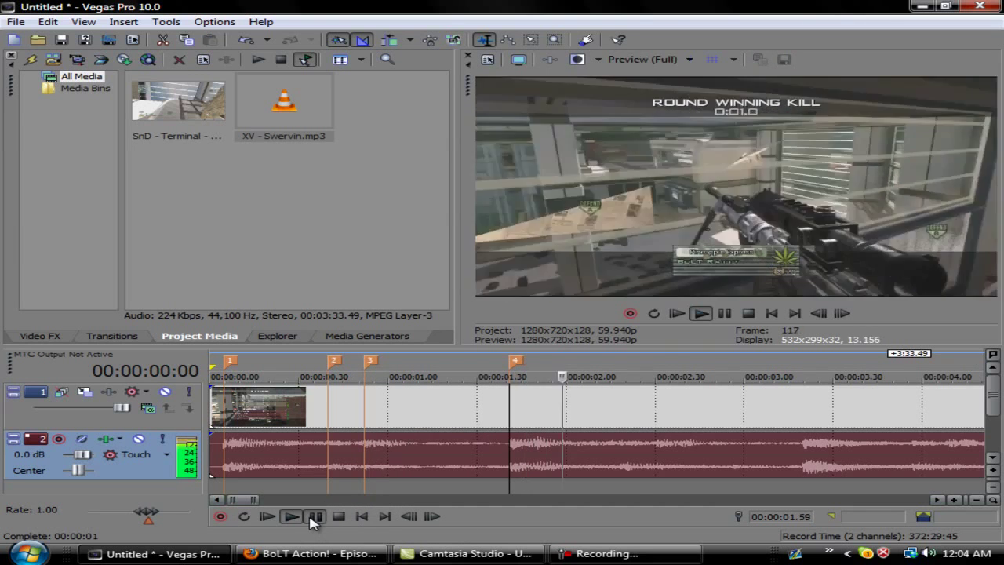
pyautogui.click(315, 518)
pyautogui.click(623, 461)
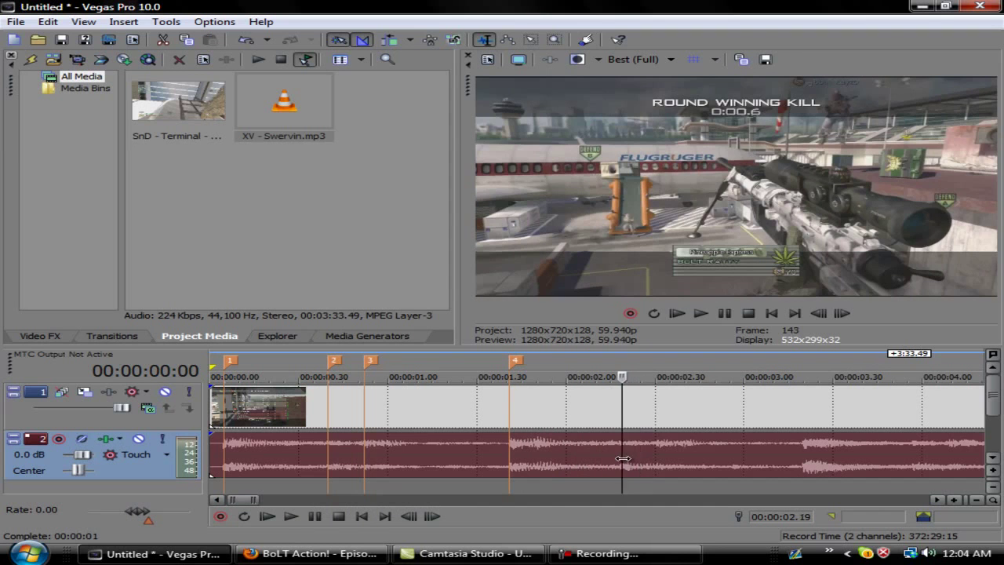
pyautogui.press('Home')
pyautogui.click(625, 464)
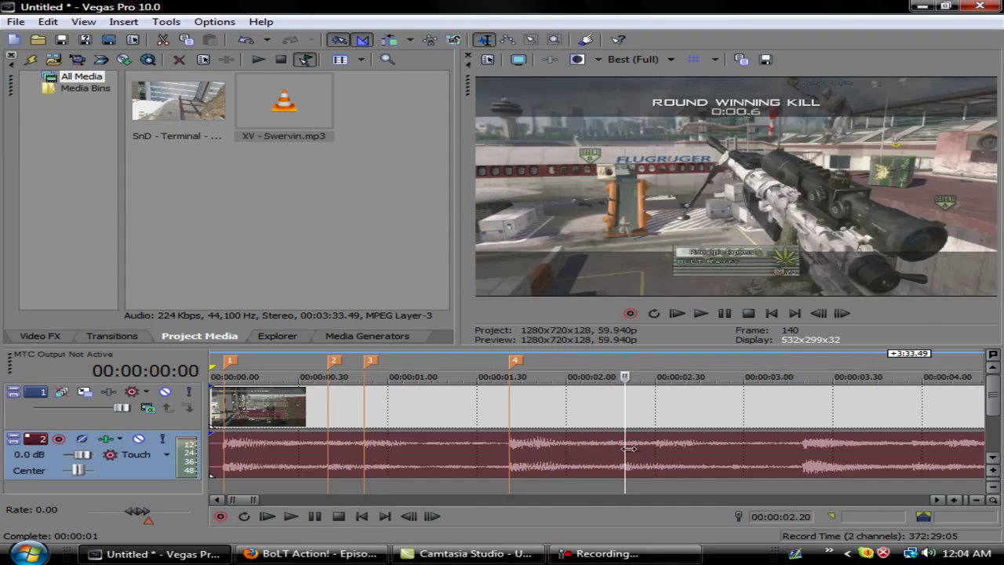
pyautogui.press('m')
pyautogui.click(659, 441)
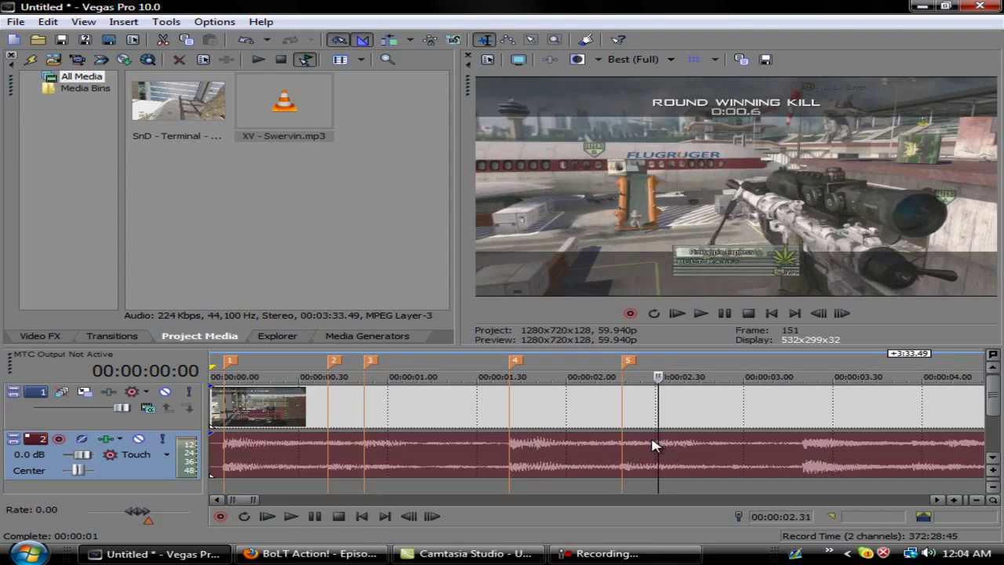
pyautogui.press('m')
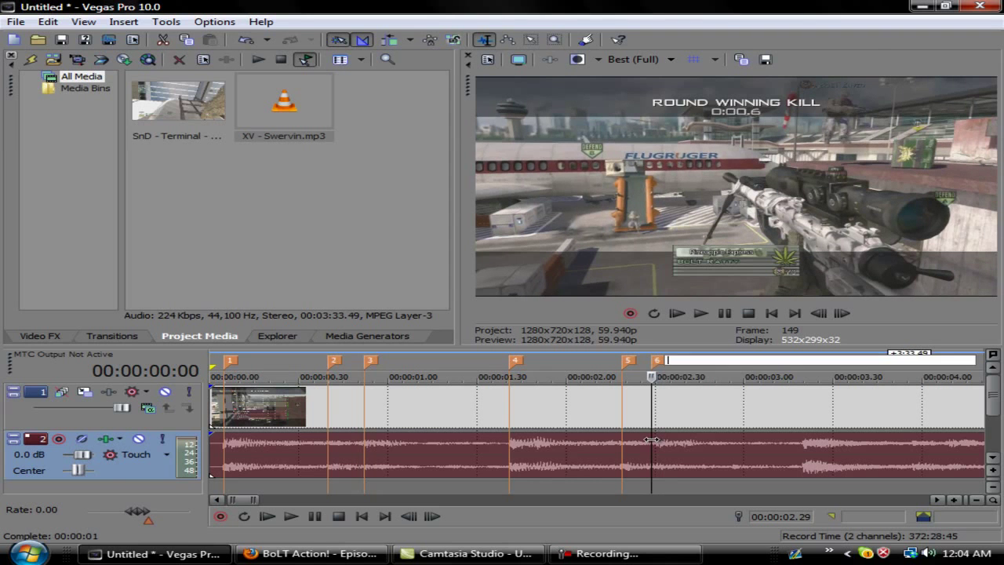
# - Replay the section after the fourth marker and add a seventh marker on the strong beat at 00:00:03.19
pyautogui.click(523, 455)
pyautogui.click(316, 516)
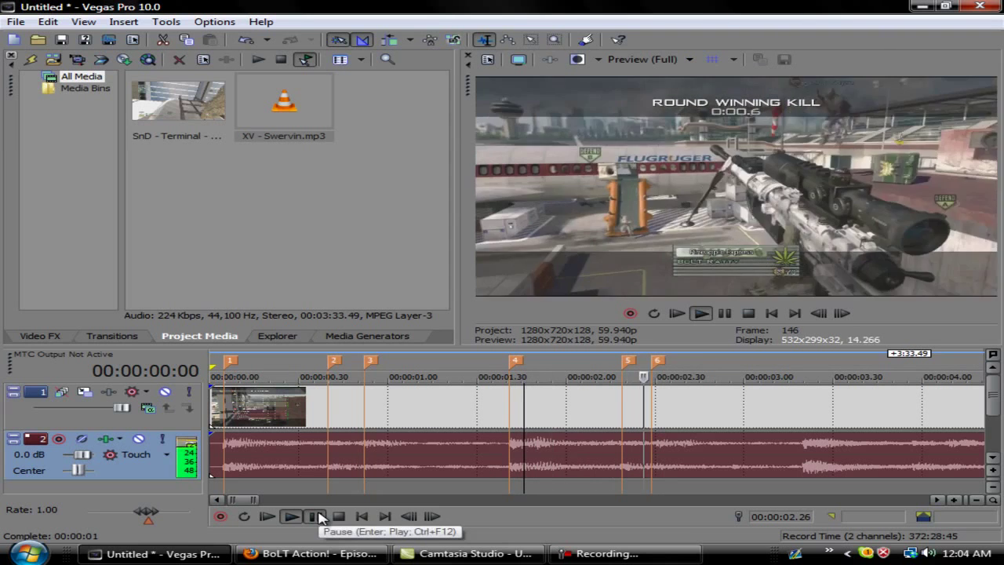
pyautogui.click(316, 516)
pyautogui.click(800, 446)
pyautogui.press('m')
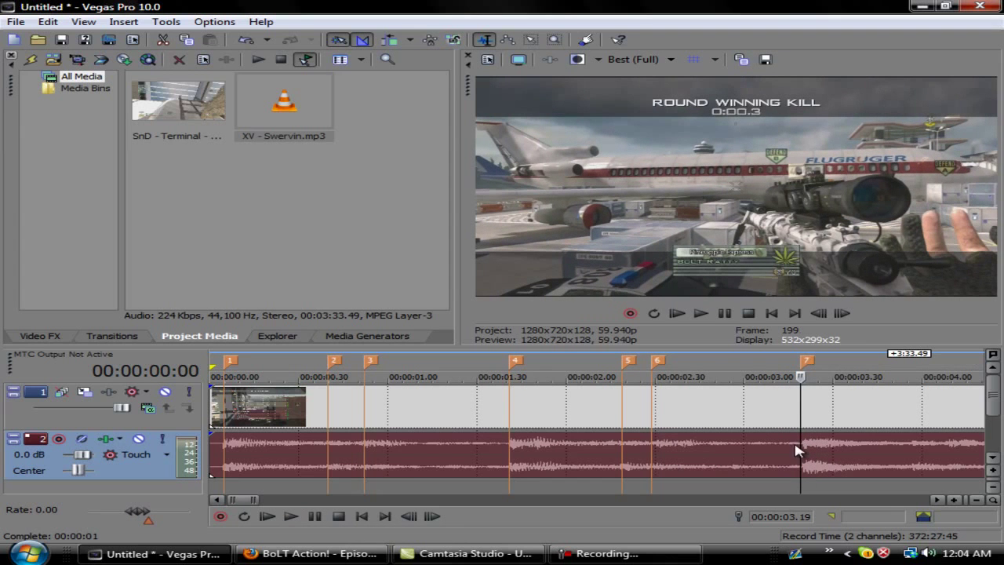
# - Split the Terminal video clip at each of the seven beat markers, from 00:00:00.05 to 00:00:03.19
pyautogui.click(231, 413)
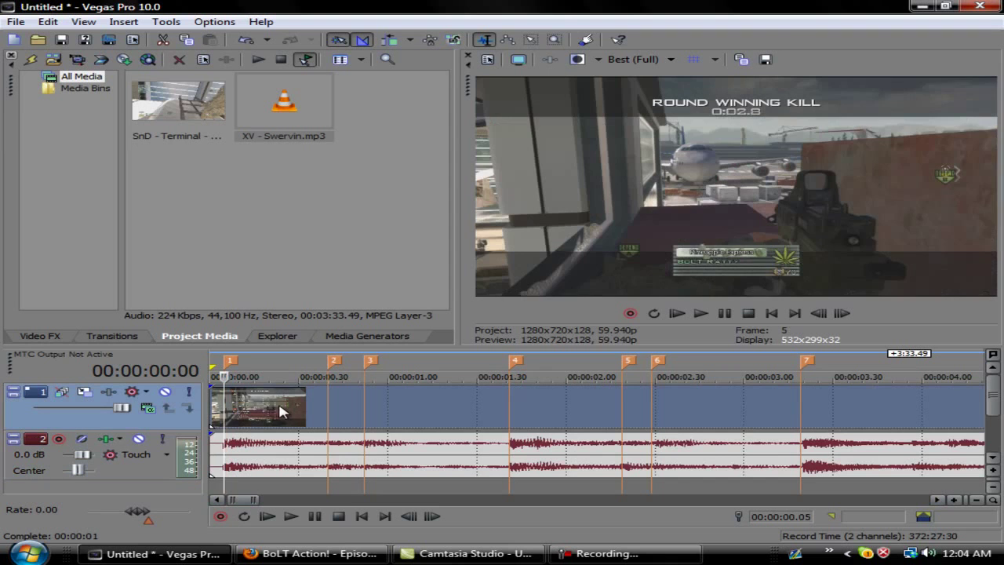
pyautogui.press('s')
pyautogui.click(332, 410)
pyautogui.press('s')
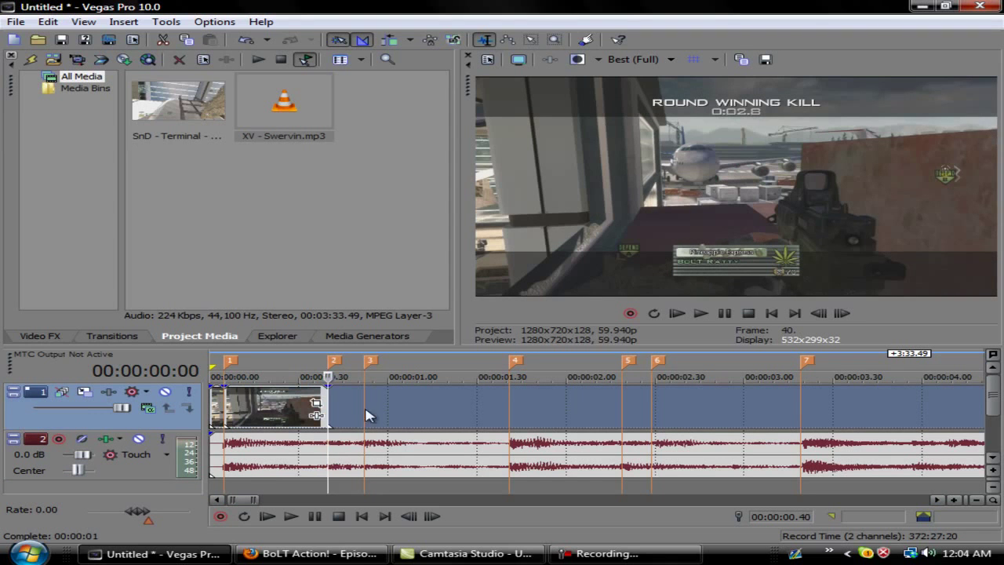
pyautogui.click(368, 411)
pyautogui.press('s')
pyautogui.click(513, 412)
pyautogui.press('s')
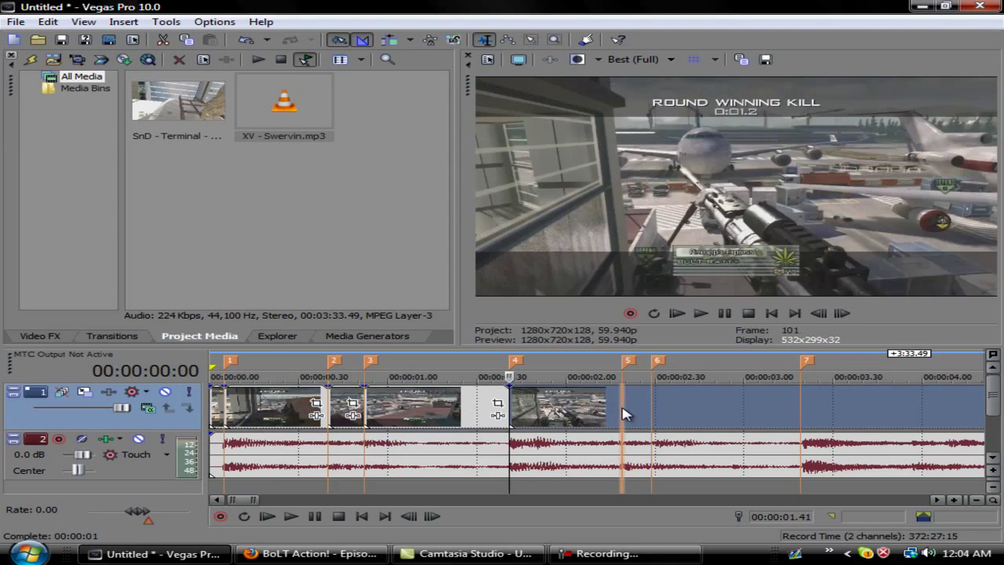
pyautogui.click(626, 413)
pyautogui.press('s')
pyautogui.click(657, 405)
pyautogui.press('s')
pyautogui.click(806, 411)
pyautogui.press('s')
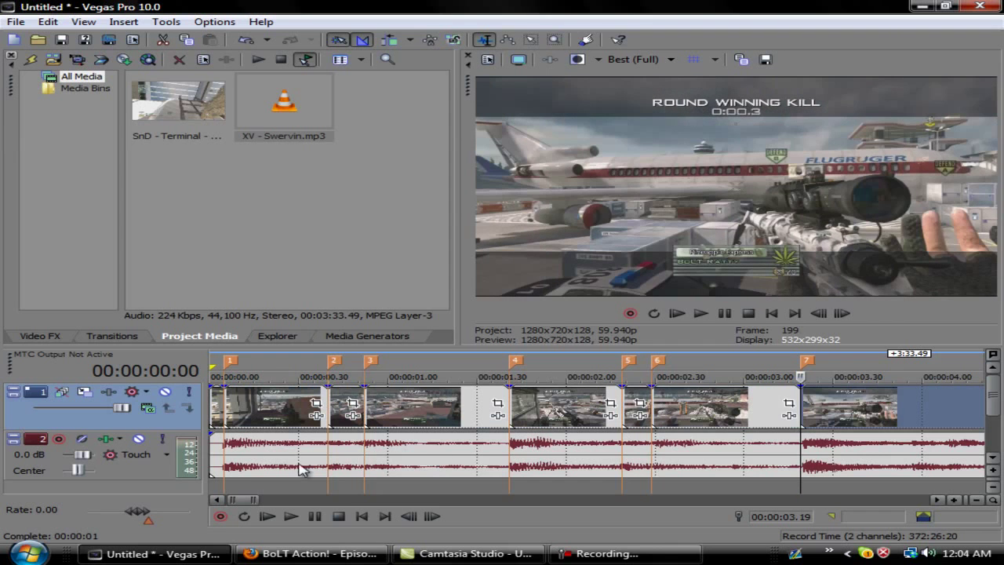
# - Apply the Color Curves effect with the Reset to None preset to the video clip between markers 1 and 2
pyautogui.click(228, 410)
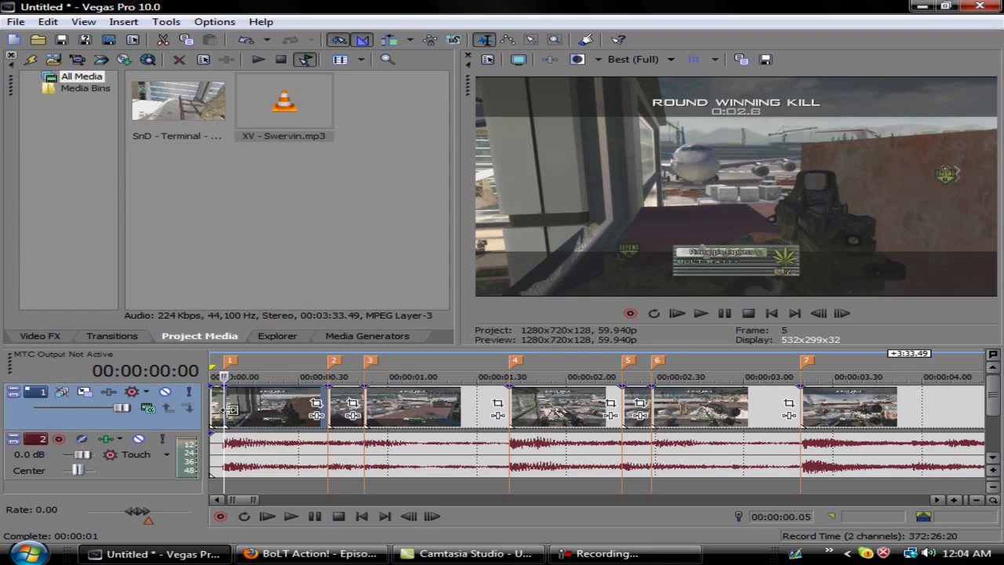
pyautogui.click(31, 336)
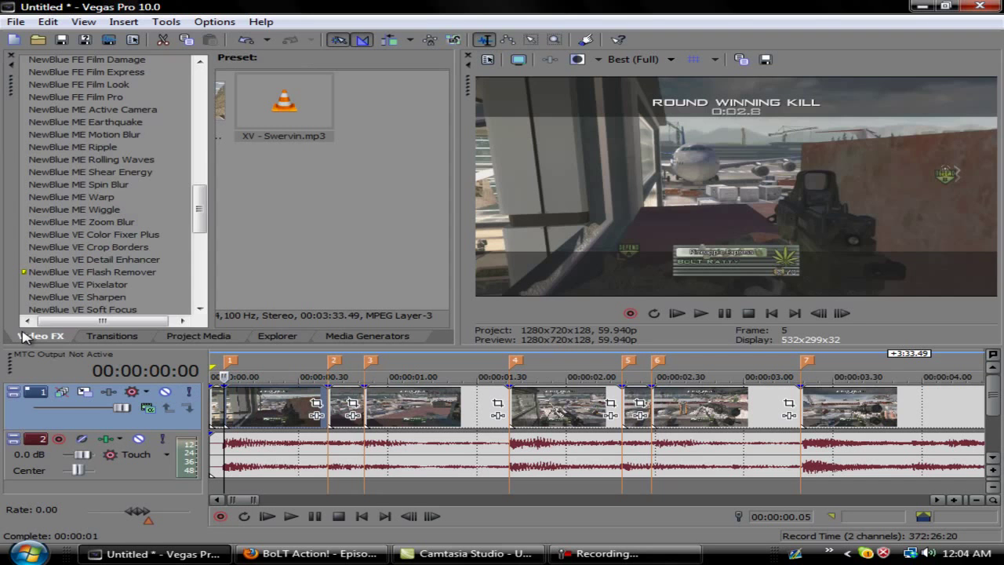
pyautogui.scroll(15, 110, 235)
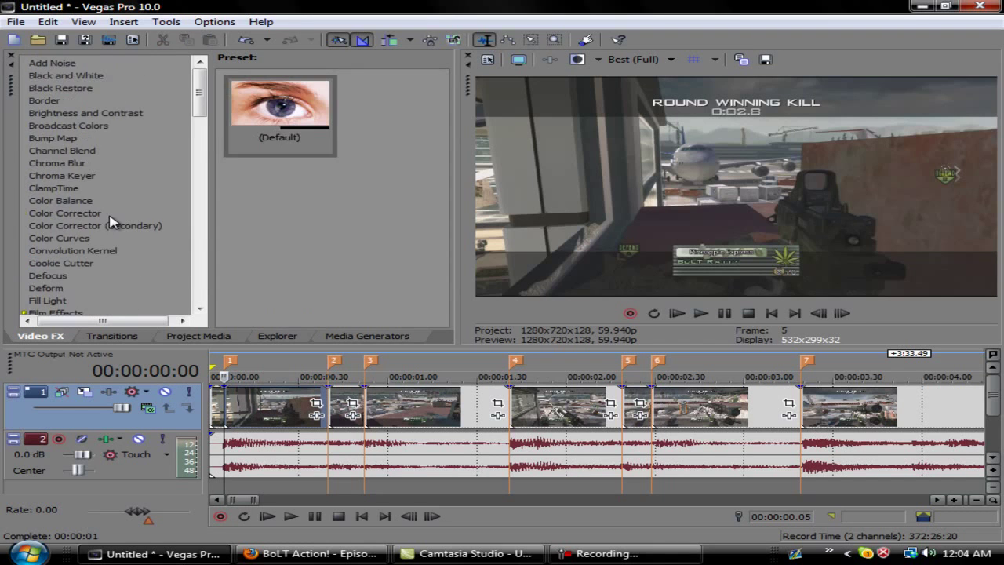
pyautogui.click(54, 239)
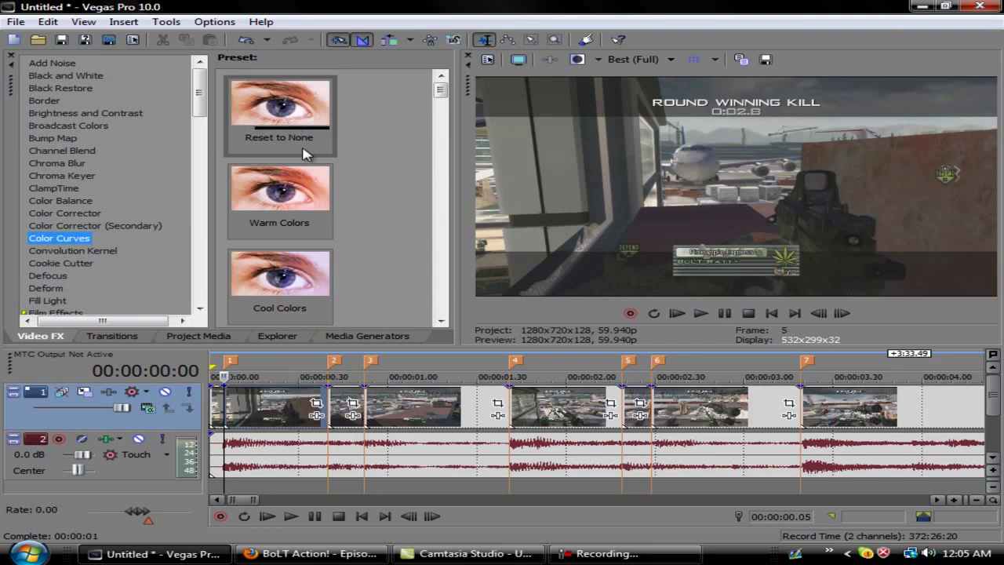
pyautogui.moveTo(458, 159); pyautogui.dragTo(573, 156)
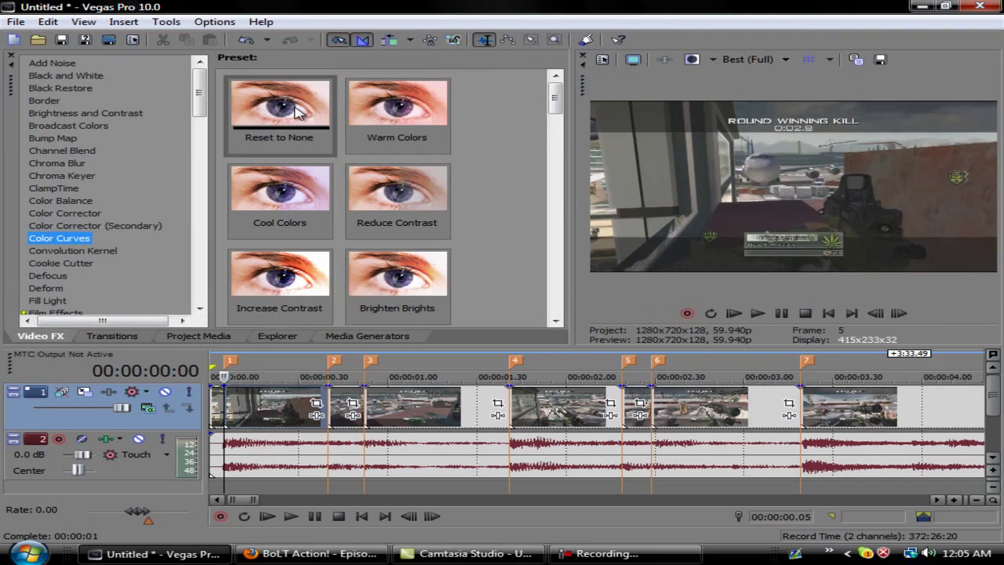
pyautogui.moveTo(312, 118); pyautogui.dragTo(186, 424)
pyautogui.moveTo(248, 412); pyautogui.dragTo(251, 411)
# - Bend the Red channel curve upward at both ends to tint the clip after marker 1 red
pyautogui.click(188, 242)
pyautogui.click(182, 253)
pyautogui.moveTo(520, 255); pyautogui.dragTo(626, 259)
pyautogui.moveTo(473, 273); pyautogui.dragTo(388, 247)
pyautogui.moveTo(290, 388); pyautogui.dragTo(257, 356)
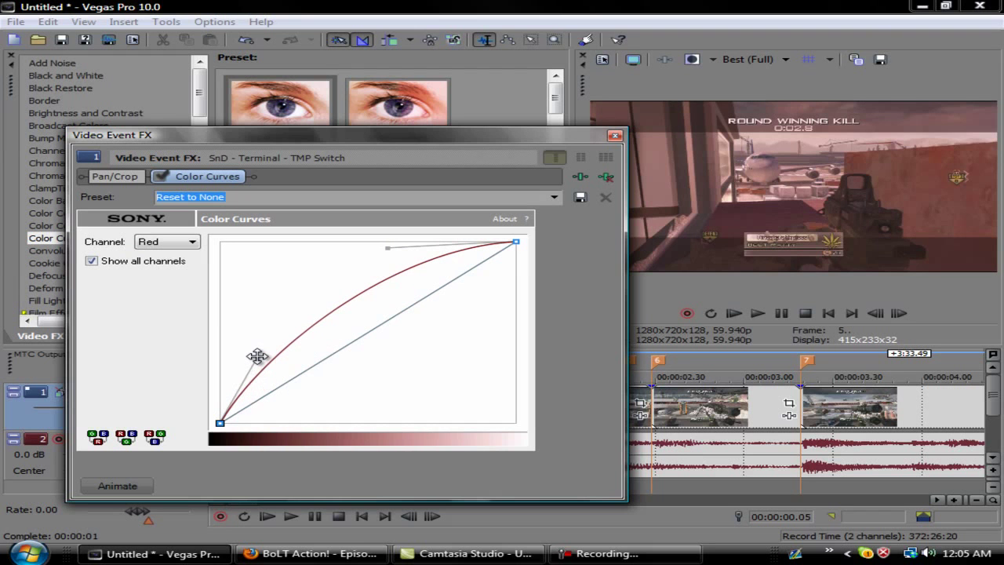
pyautogui.click(615, 135)
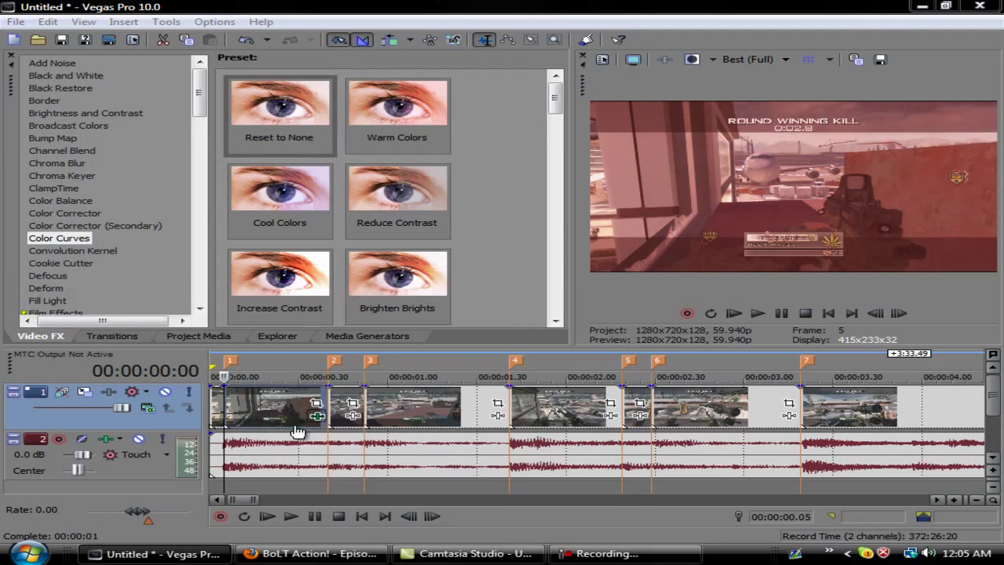
# - Animate the first clip's Color Curves so the red tint fades to the Reset to None preset at the clip's end
pyautogui.click(317, 415)
pyautogui.click(118, 486)
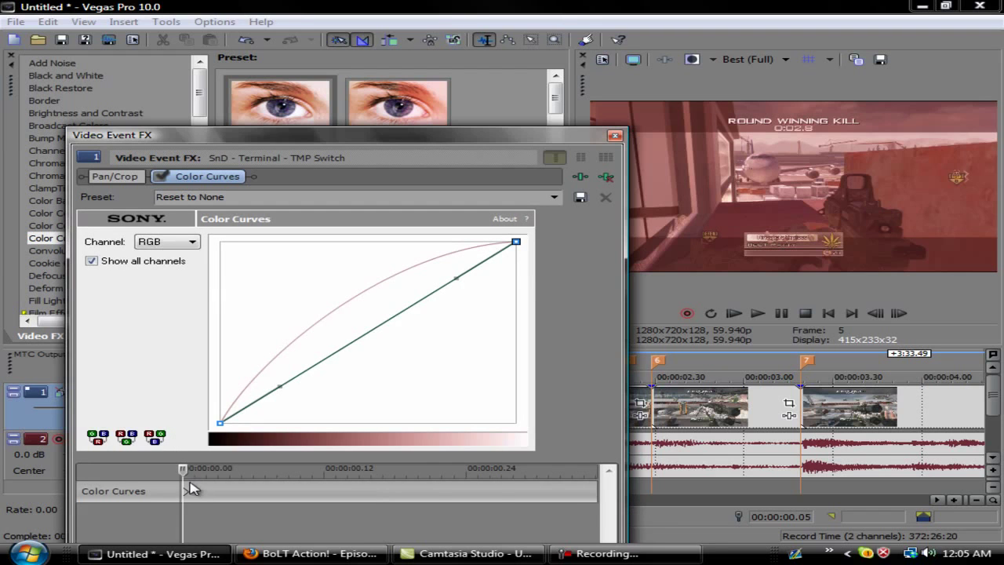
pyautogui.moveTo(186, 470); pyautogui.dragTo(663, 487)
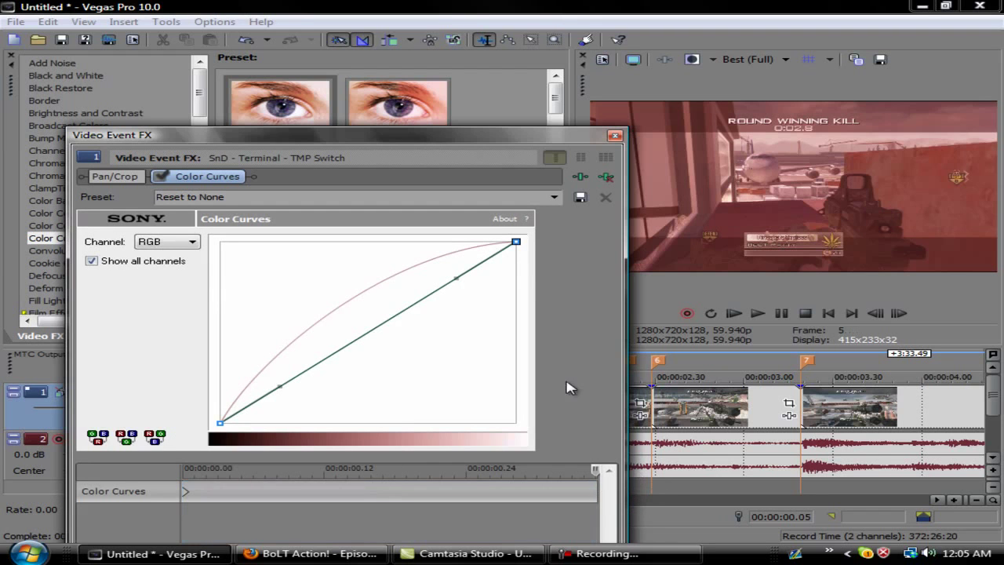
pyautogui.click(555, 197)
pyautogui.click(518, 211)
pyautogui.click(615, 135)
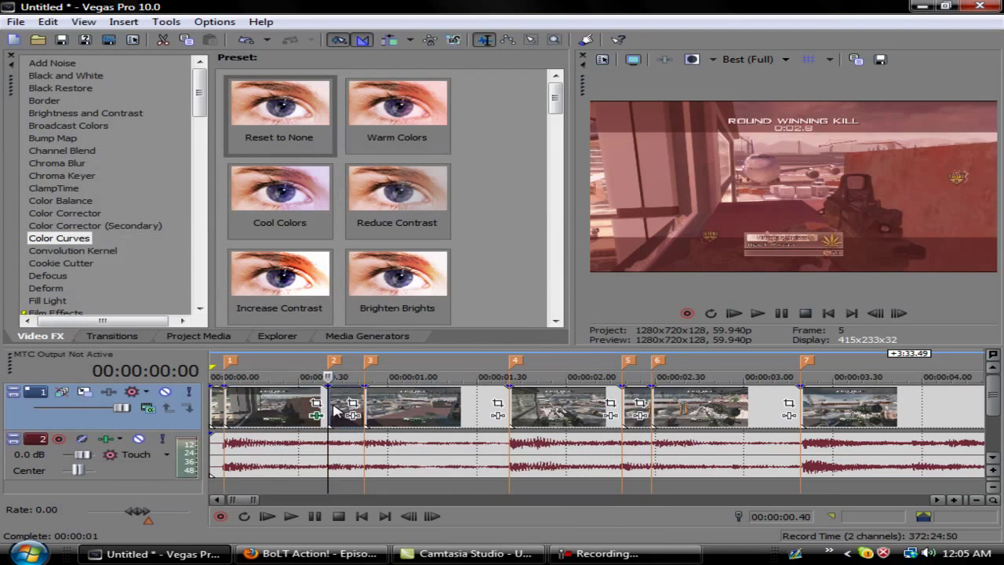
# - Apply the Color Curves effect with the Reset to None preset to the short clip between markers 2 and 3
pyautogui.click(246, 412)
pyautogui.click(326, 406)
pyautogui.moveTo(274, 134); pyautogui.dragTo(343, 406)
# - Bend the Green channel curve upward at both ends to tint the clip after marker 2 green
pyautogui.click(168, 242)
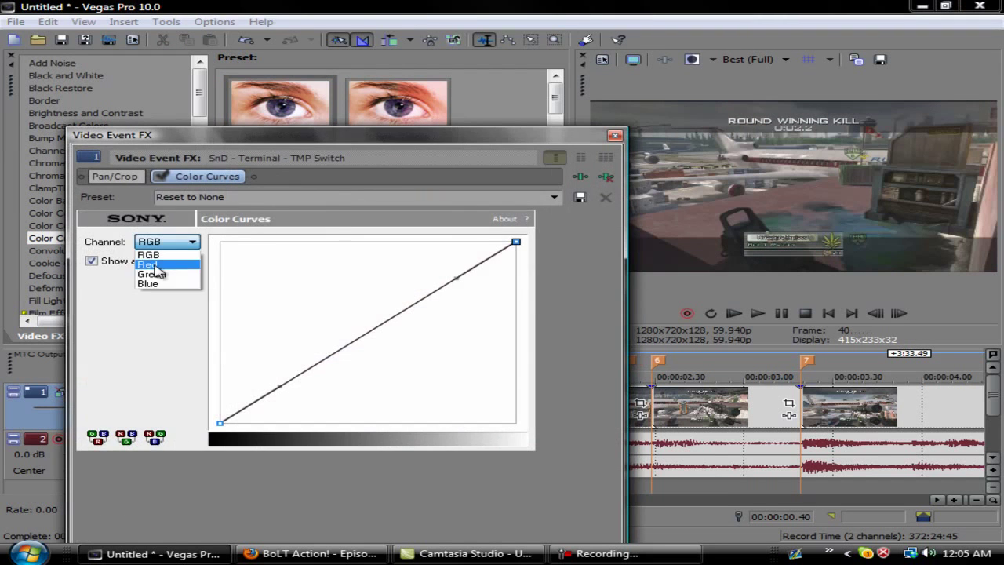
pyautogui.click(153, 274)
pyautogui.moveTo(455, 279); pyautogui.dragTo(416, 241)
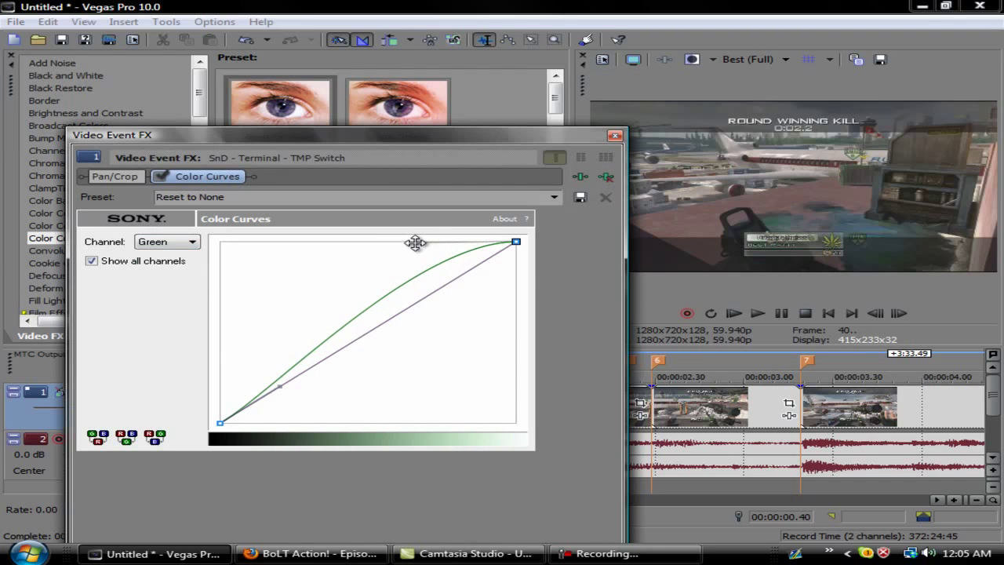
pyautogui.moveTo(276, 388); pyautogui.dragTo(273, 362)
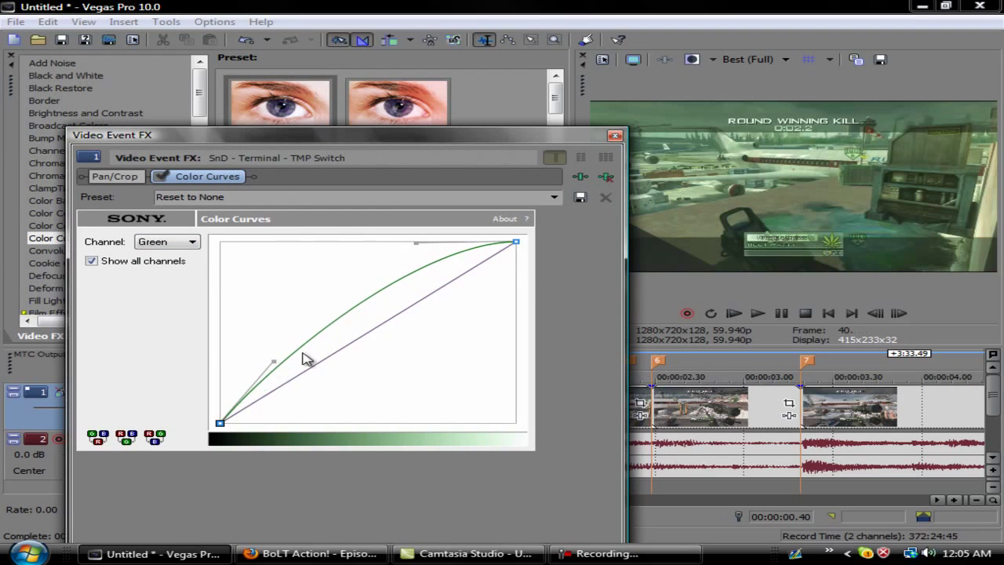
pyautogui.click(615, 135)
# - Animate the Color Curves of the clip after marker 2 so the green tint fades to the Reset to None preset
pyautogui.click(353, 414)
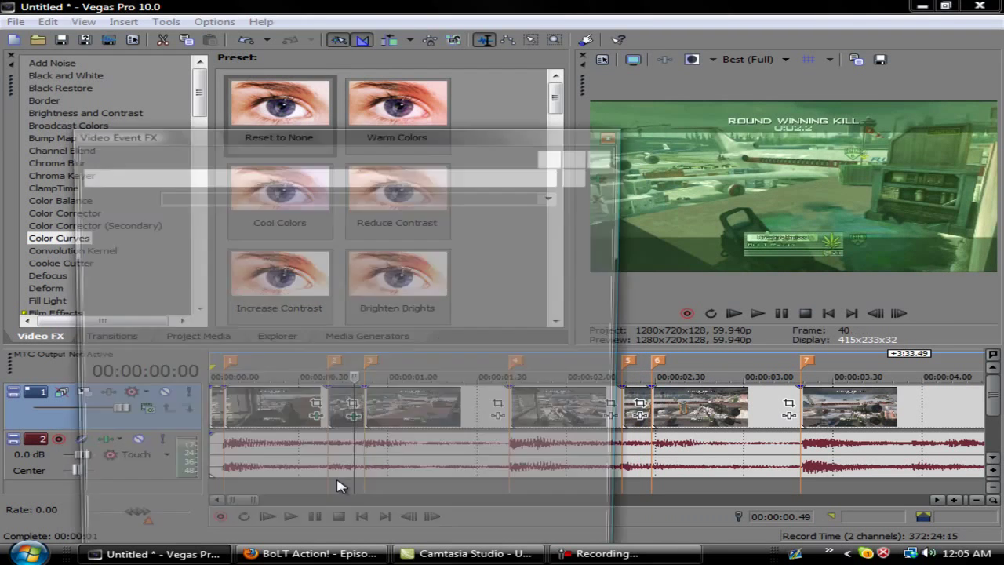
pyautogui.click(104, 467)
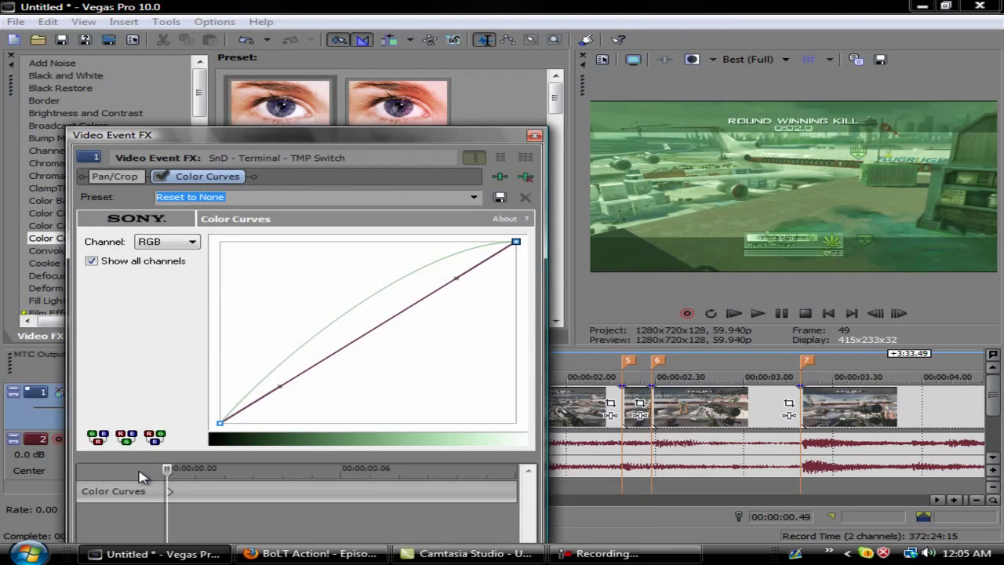
pyautogui.click(472, 198)
pyautogui.click(468, 213)
pyautogui.click(535, 134)
# - Apply the Color Curves effect with the Reset to None preset to the clip between markers 3 and 4
pyautogui.moveTo(519, 415); pyautogui.dragTo(459, 416)
pyautogui.click(475, 197)
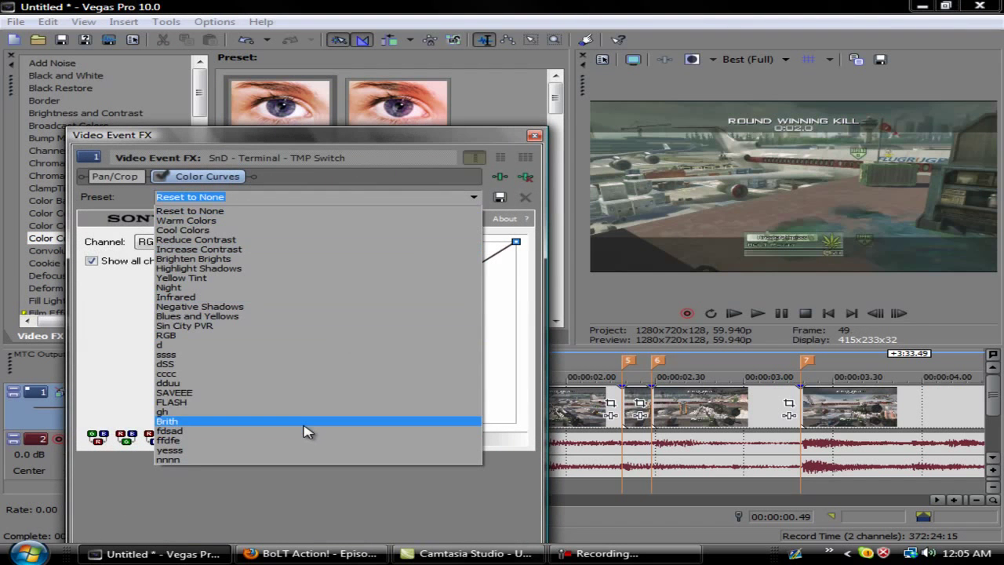
pyautogui.click(166, 422)
pyautogui.click(476, 198)
pyautogui.click(403, 211)
# - Bend the Blue channel curve strongly upward at both ends to tint the clip after marker 3 blue
pyautogui.click(189, 244)
pyautogui.click(164, 282)
pyautogui.moveTo(456, 277); pyautogui.dragTo(470, 242)
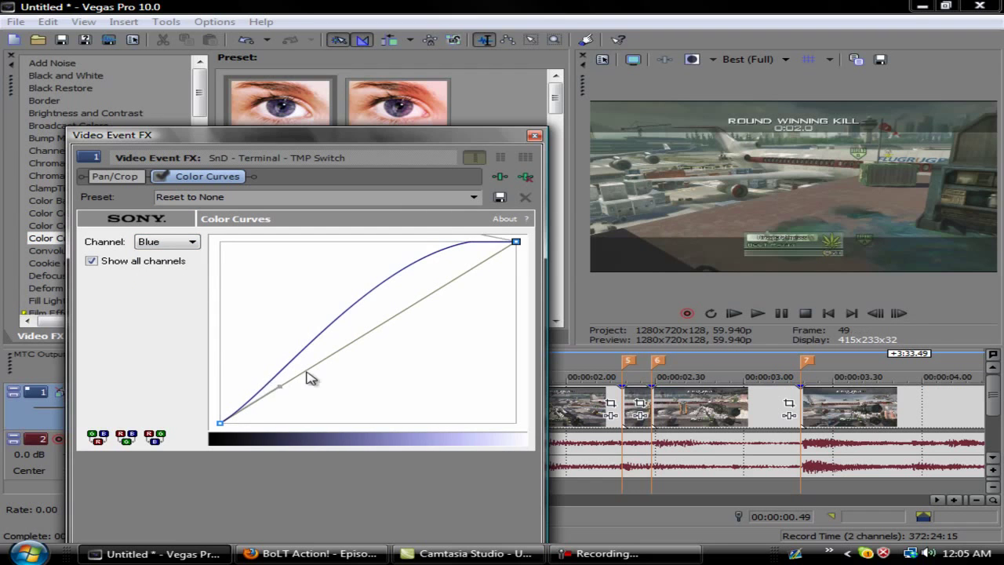
pyautogui.moveTo(283, 383); pyautogui.dragTo(234, 325)
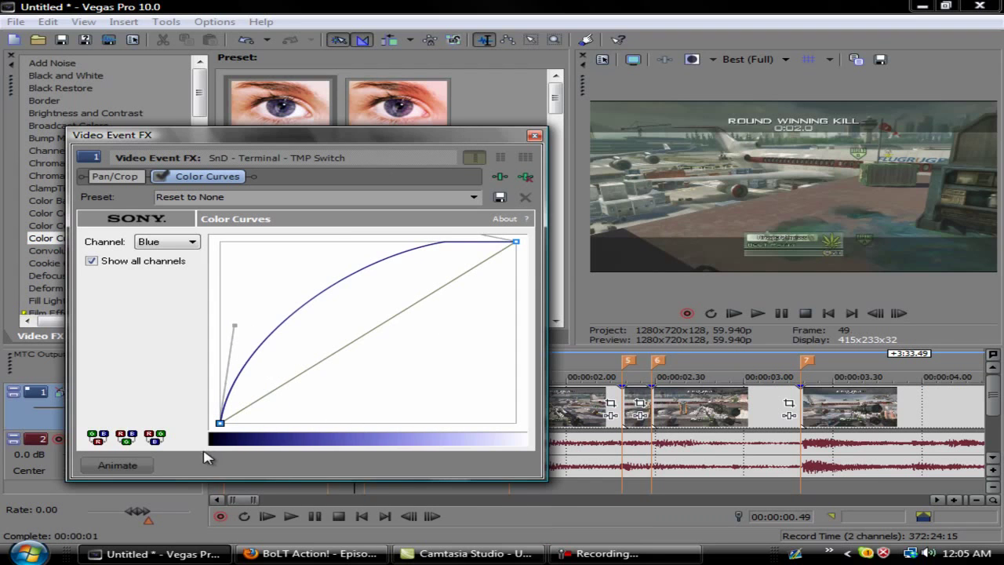
# - Animate the blue-tinted clip's Color Curves so they change to the Reset to None preset at the clip's end
pyautogui.click(149, 465)
pyautogui.moveTo(182, 468); pyautogui.dragTo(685, 451)
pyautogui.click(166, 241)
pyautogui.click(465, 184)
pyautogui.click(471, 197)
pyautogui.click(403, 217)
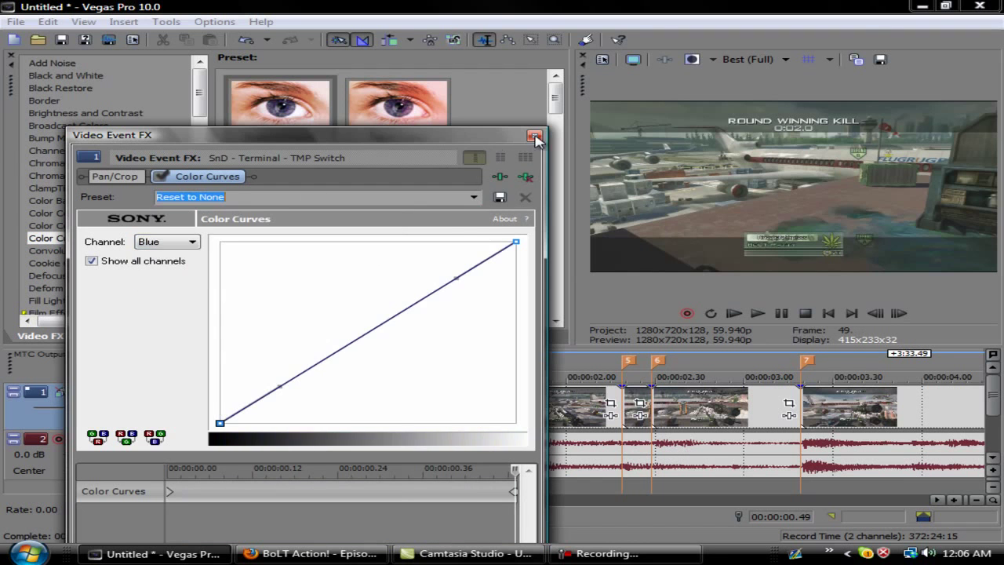
pyautogui.click(534, 135)
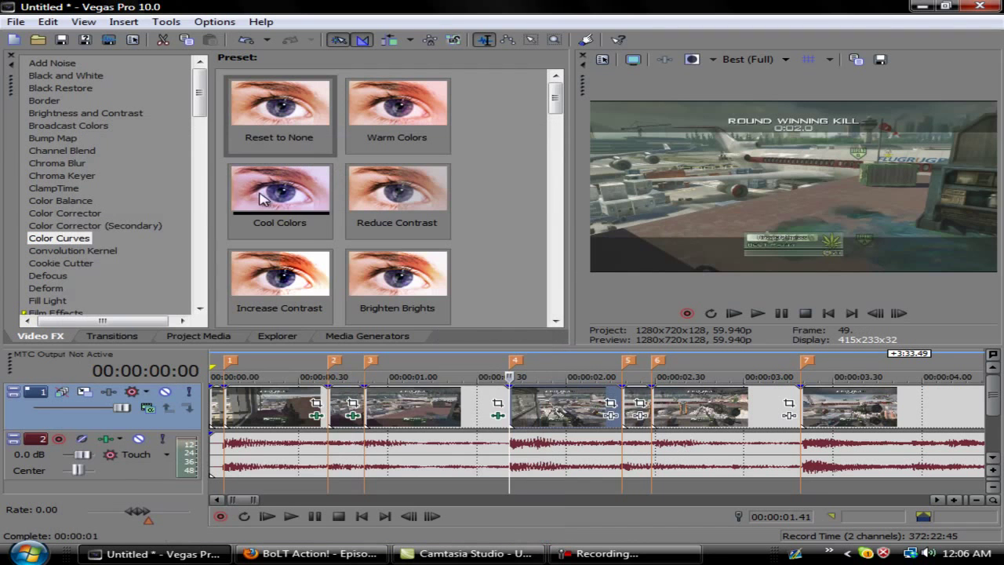
# - Add the Color Curves effect to the clip between markers 4 and 5 and load the FLASH preset
pyautogui.click(515, 414)
pyautogui.click(611, 415)
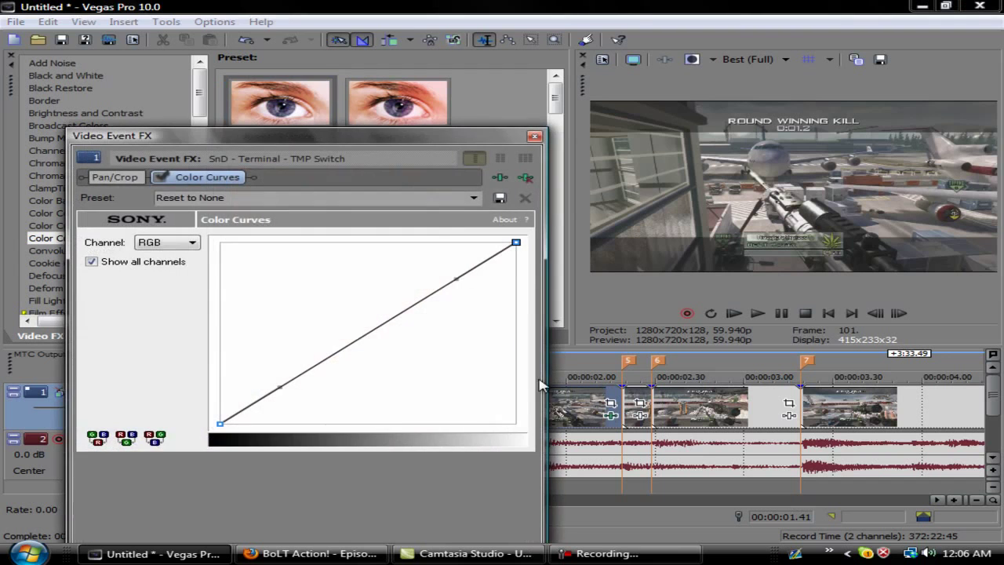
pyautogui.click(474, 197)
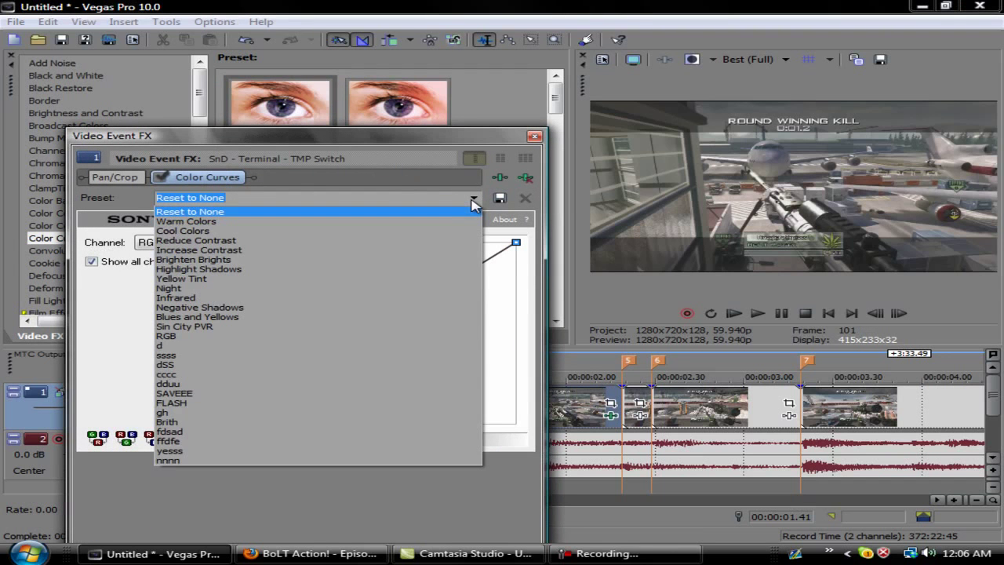
pyautogui.click(90, 295)
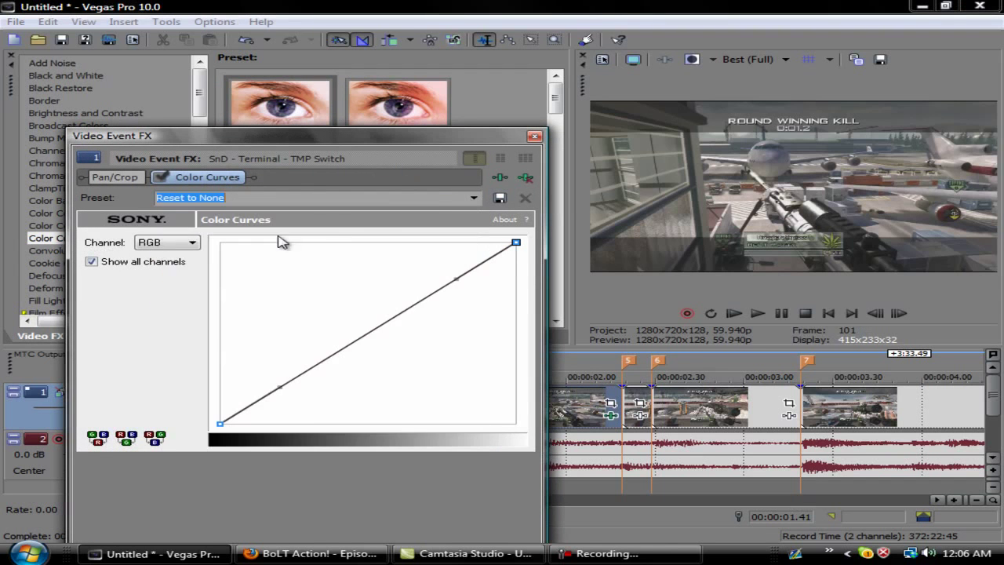
pyautogui.click(479, 199)
pyautogui.click(232, 406)
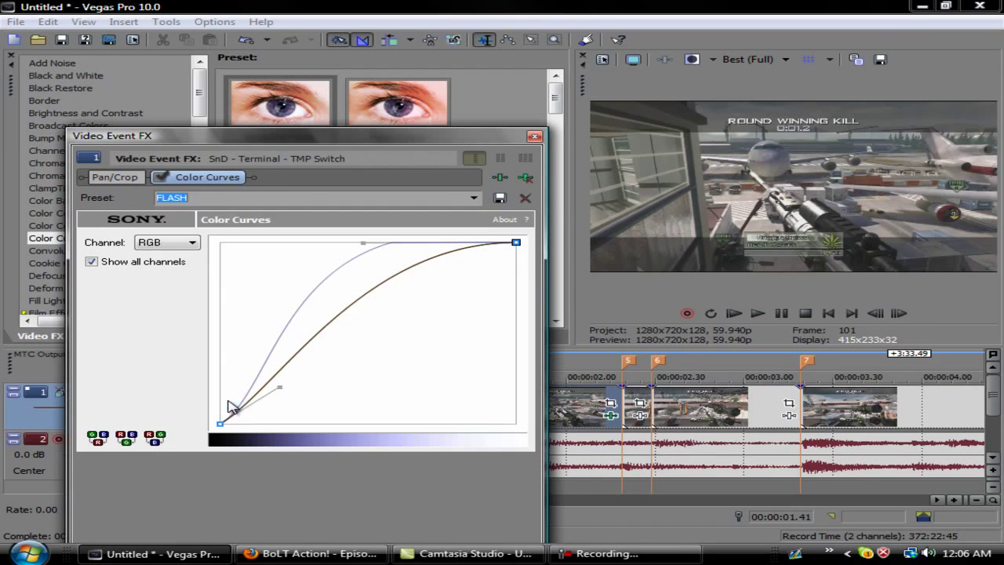
# - Animate the Color Curves of the clip after marker 4 so FLASH fades to the Reset to None preset
pyautogui.click(126, 465)
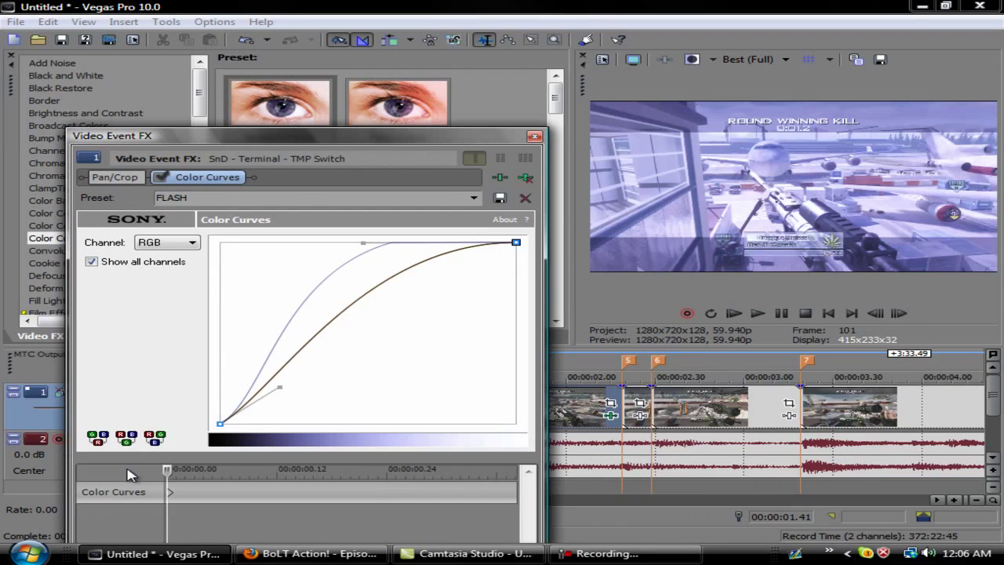
pyautogui.click(474, 197)
pyautogui.click(455, 210)
pyautogui.click(534, 139)
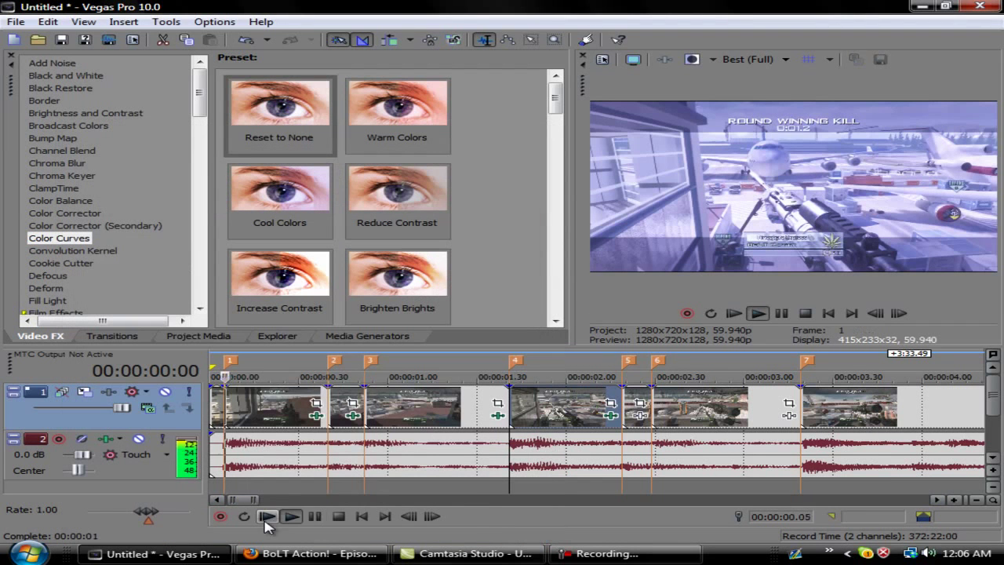
# - Play the timeline from the start to check the color flashes against the beats
pyautogui.click(264, 517)
pyautogui.moveTo(258, 501); pyautogui.dragTo(338, 502)
pyautogui.click(314, 517)
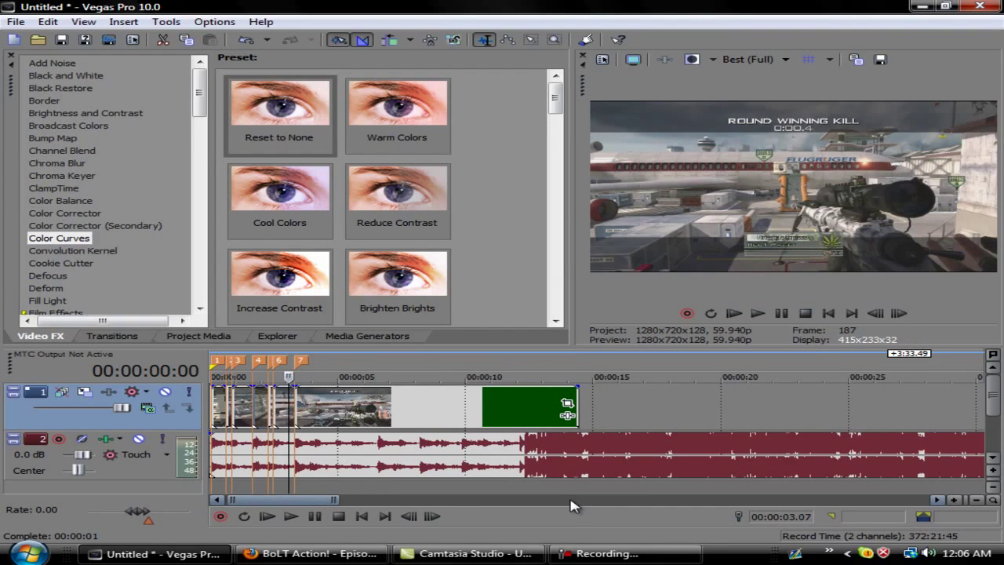
pyautogui.click(266, 516)
pyautogui.click(315, 515)
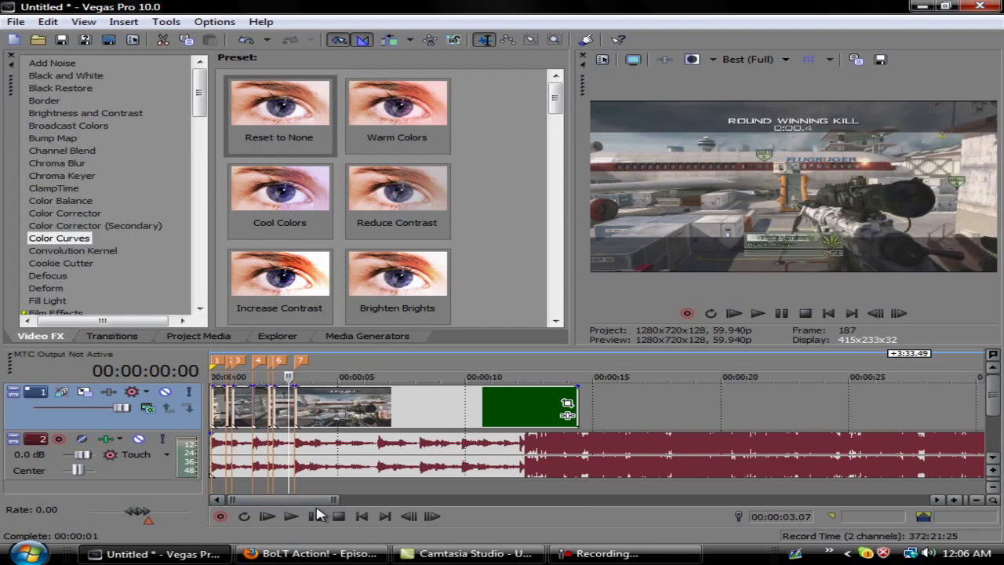
# - Shrink the Pan/Crop frame of the clip after marker 1 to about 1,101 × 620 at the clip's start
pyautogui.moveTo(334, 500); pyautogui.dragTo(258, 500)
pyautogui.click(235, 413)
pyautogui.click(350, 403)
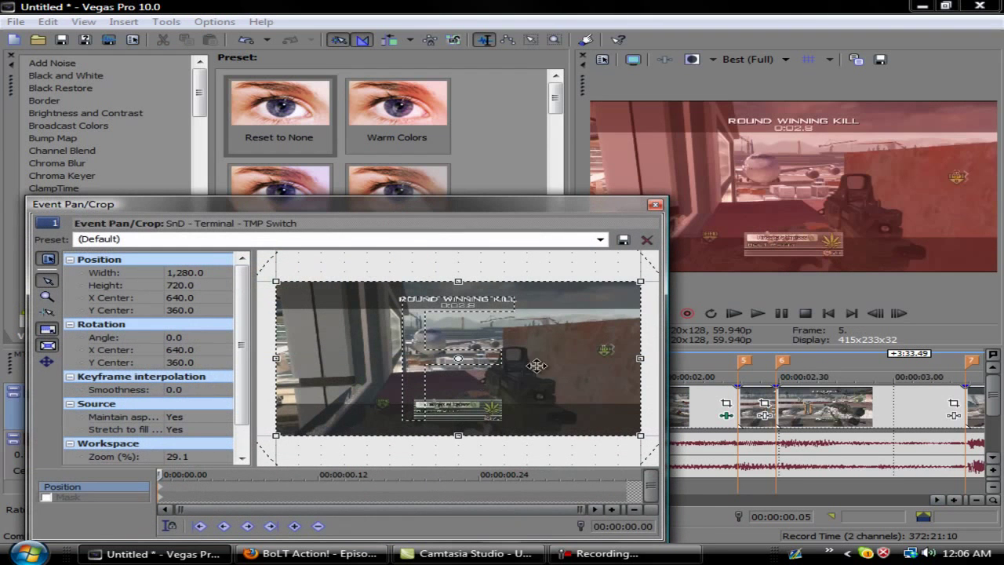
pyautogui.moveTo(641, 281); pyautogui.dragTo(615, 288)
# - Restore the full Pan/Crop frame at 00:00:00.35 so the clip zooms back out at its end
pyautogui.moveTo(161, 475); pyautogui.dragTo(626, 475)
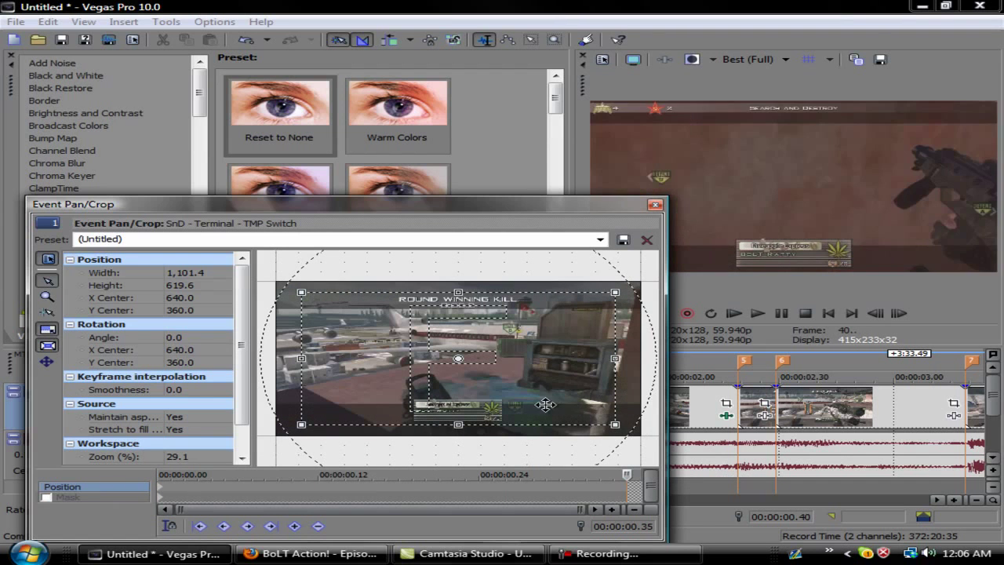
pyautogui.rightClick(552, 390)
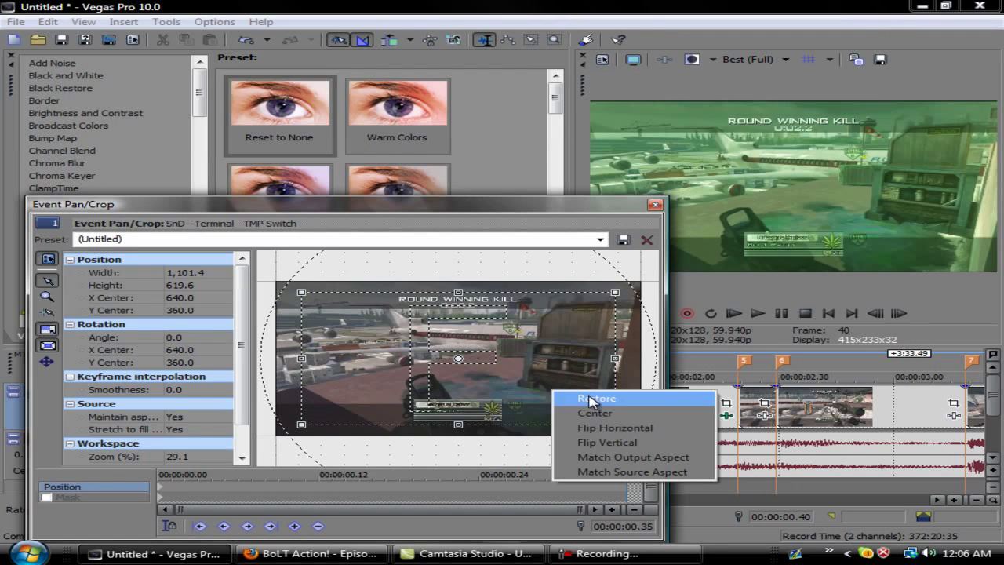
pyautogui.click(592, 398)
pyautogui.click(655, 205)
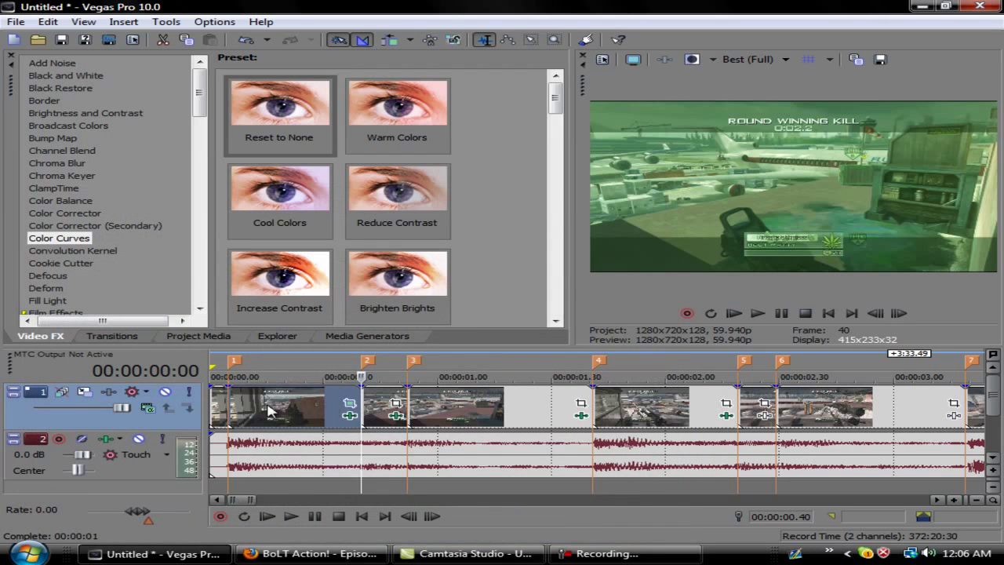
# - Shrink the Pan/Crop frame of the clip between markers 2 and 3 to about 1,184 × 666 at its start
pyautogui.click(228, 483)
pyautogui.moveTo(230, 461); pyautogui.dragTo(365, 474)
pyautogui.click(396, 404)
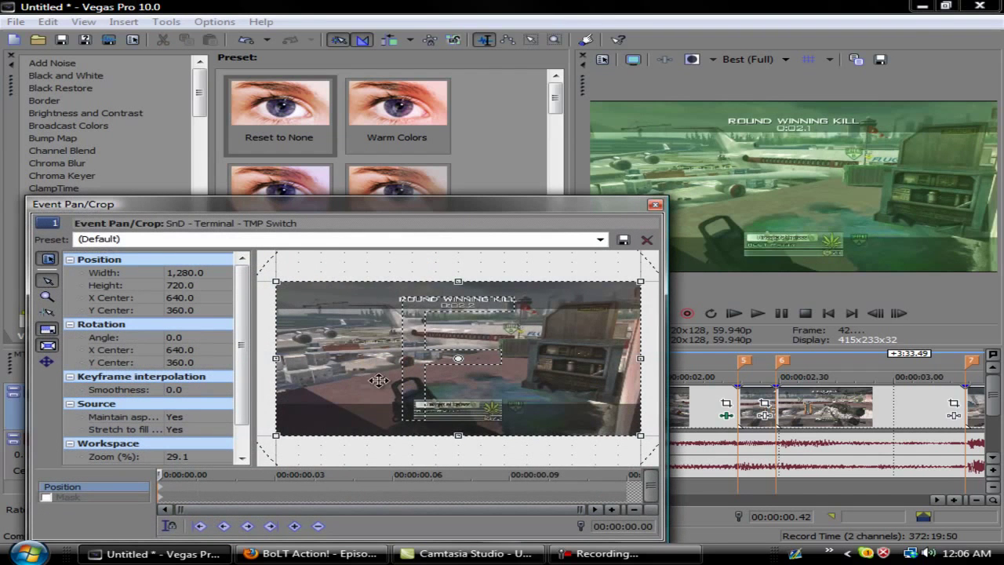
pyautogui.moveTo(636, 282); pyautogui.dragTo(627, 287)
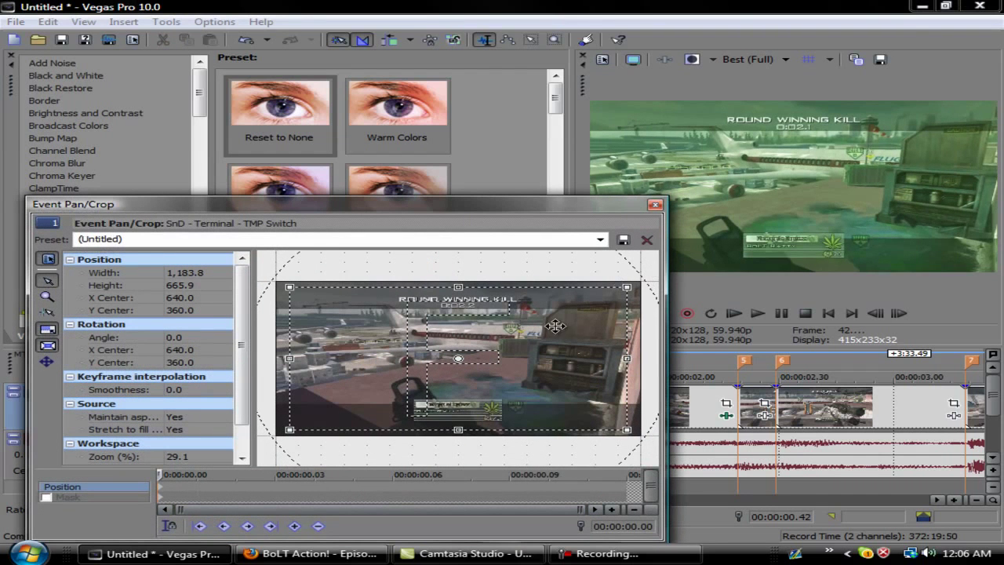
pyautogui.click(626, 315)
pyautogui.click(655, 205)
# - Reset the Pan/Crop frame of the clip between markers 2 and 3, and delete the 00:00:00.35 keyframe of the clip after marker 1
pyautogui.click(320, 411)
pyautogui.click(350, 406)
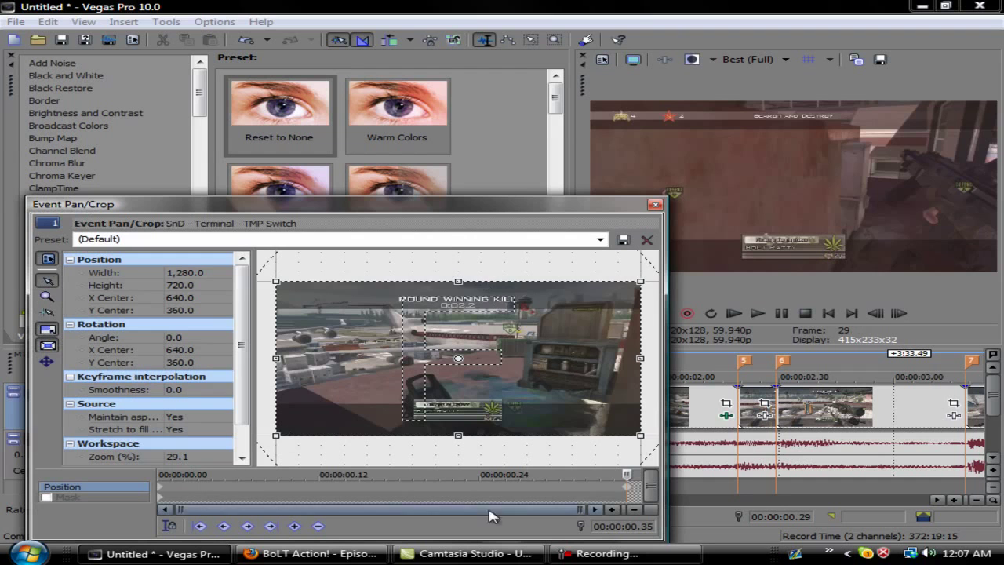
pyautogui.rightClick(625, 488)
pyautogui.click(649, 375)
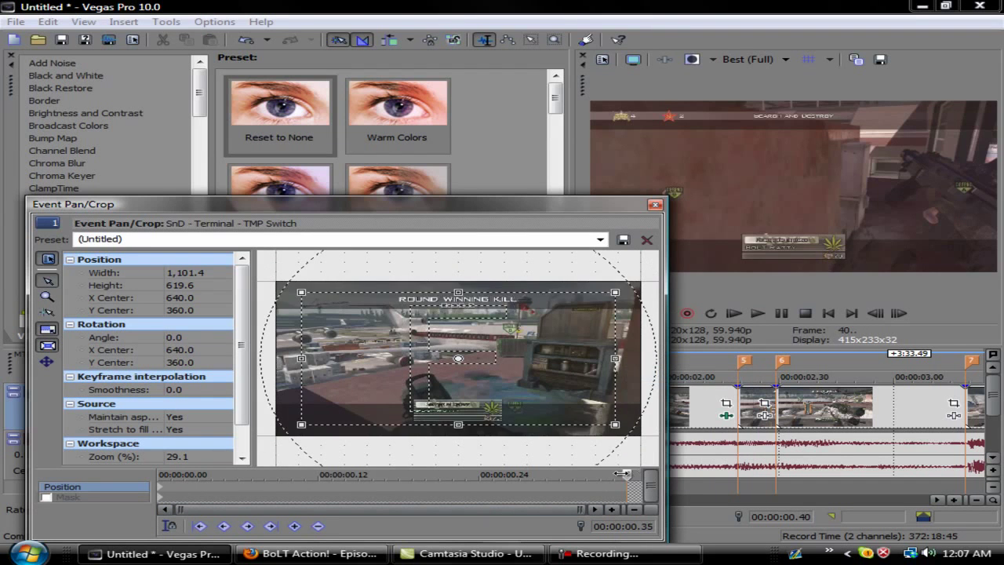
# - Restore the Pan/Crop frame at the start of the clip after marker 1 and shrink it to about 1,108 × 623
pyautogui.moveTo(629, 475); pyautogui.dragTo(4, 482)
pyautogui.click(163, 490)
pyautogui.rightClick(288, 401)
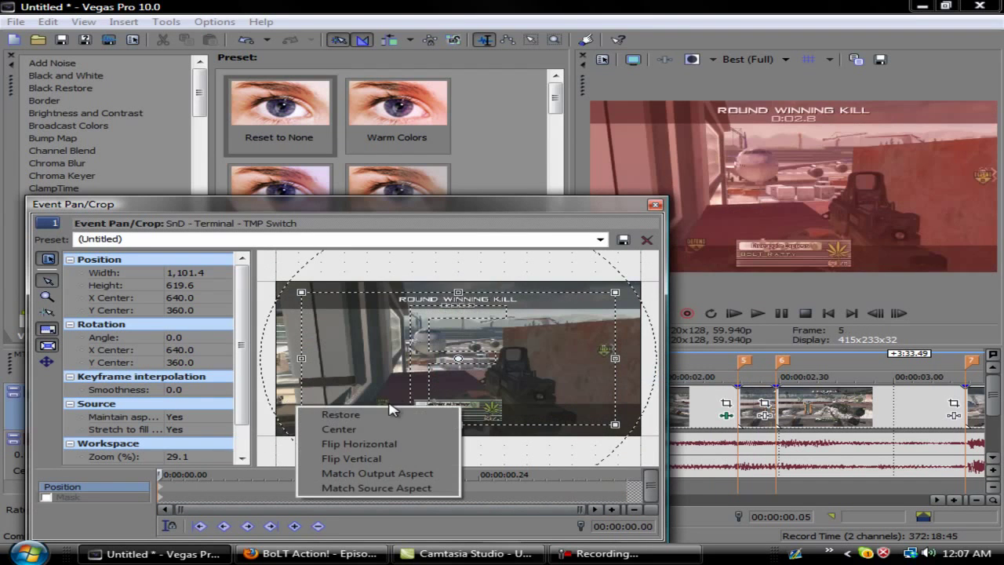
pyautogui.click(358, 410)
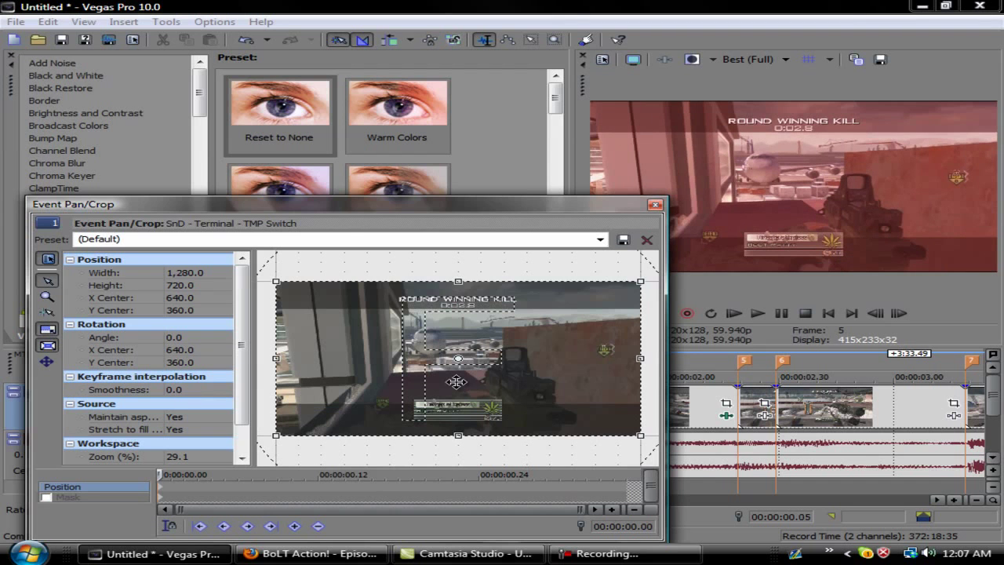
pyautogui.moveTo(643, 277); pyautogui.dragTo(618, 290)
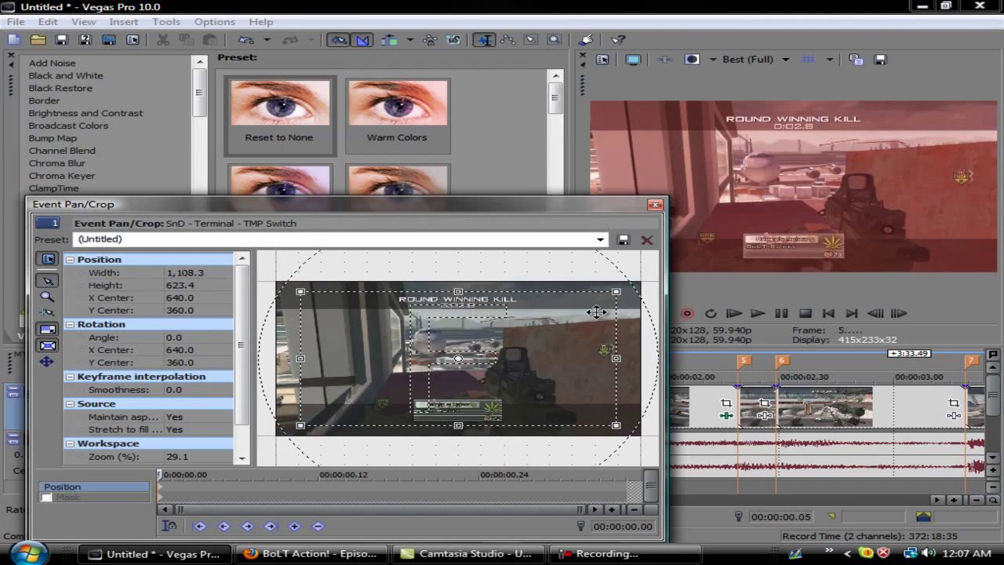
# - Save the shrunken Pan/Crop frame as a preset named "BoLT Krisp"
pyautogui.click(502, 239)
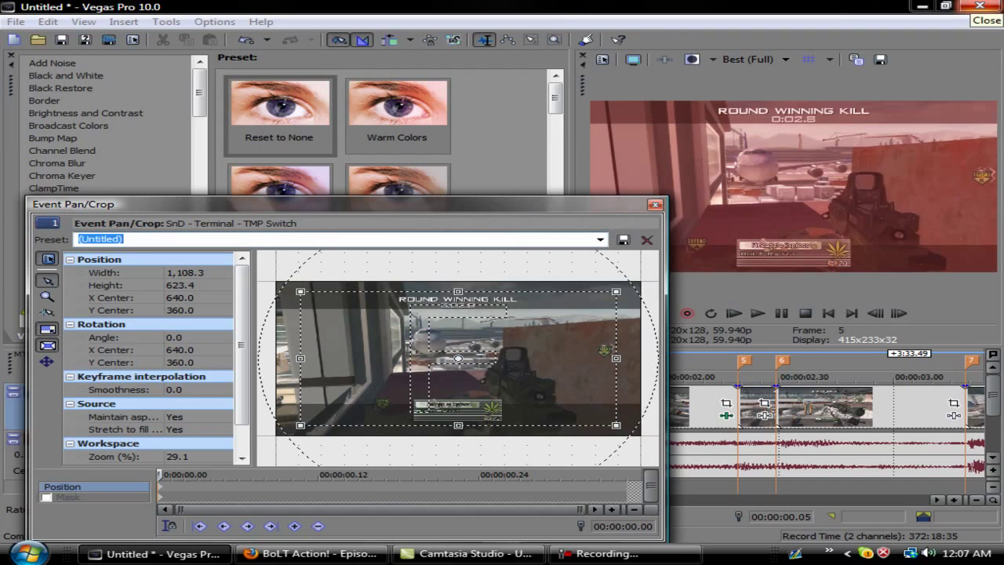
pyautogui.write('YYYYYYY')
pyautogui.hotkey('ctrl', 'a')
pyautogui.write('Bo')
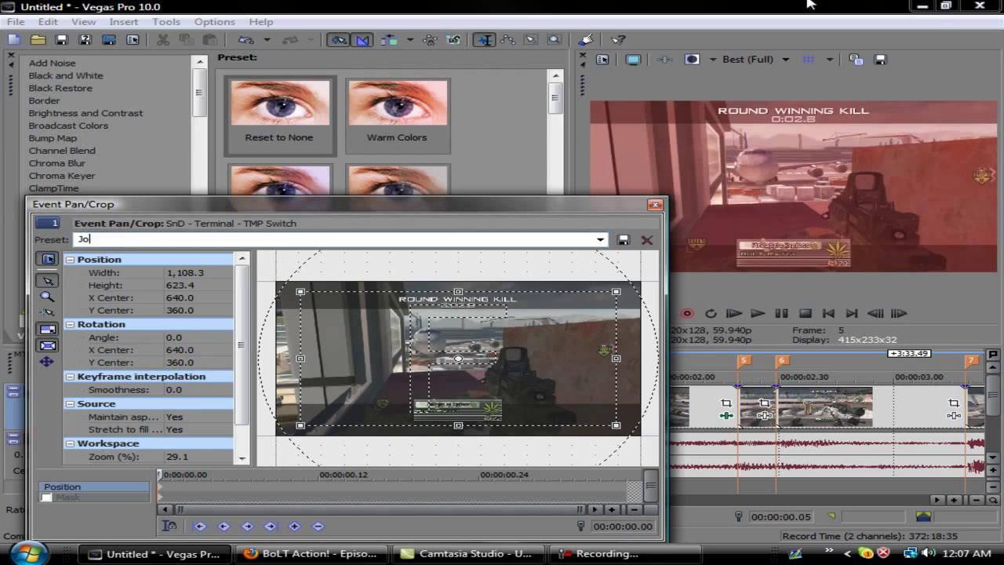
pyautogui.press('BackSpace')
pyautogui.press('BackSpace')
pyautogui.write('BoLT Krisp')
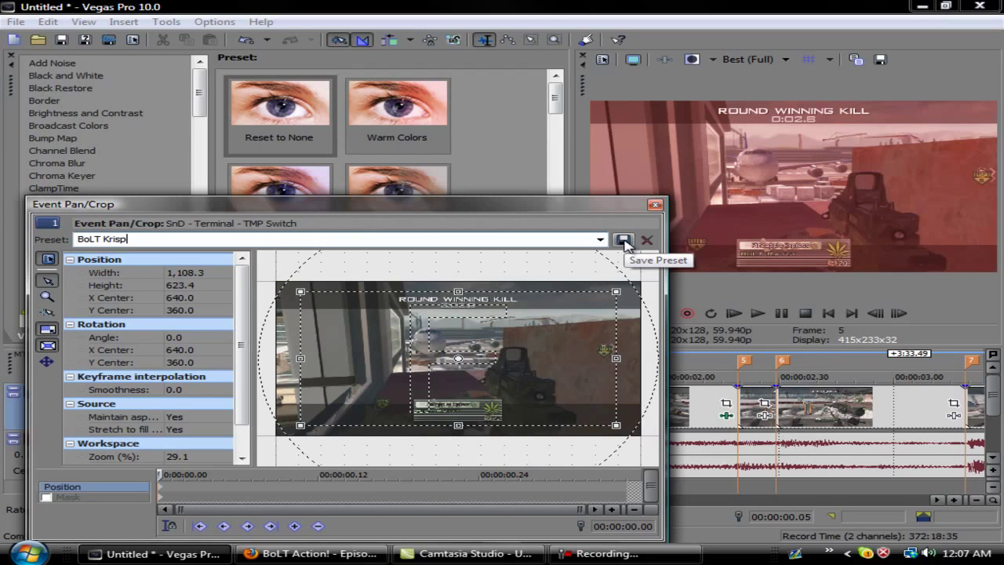
pyautogui.click(624, 240)
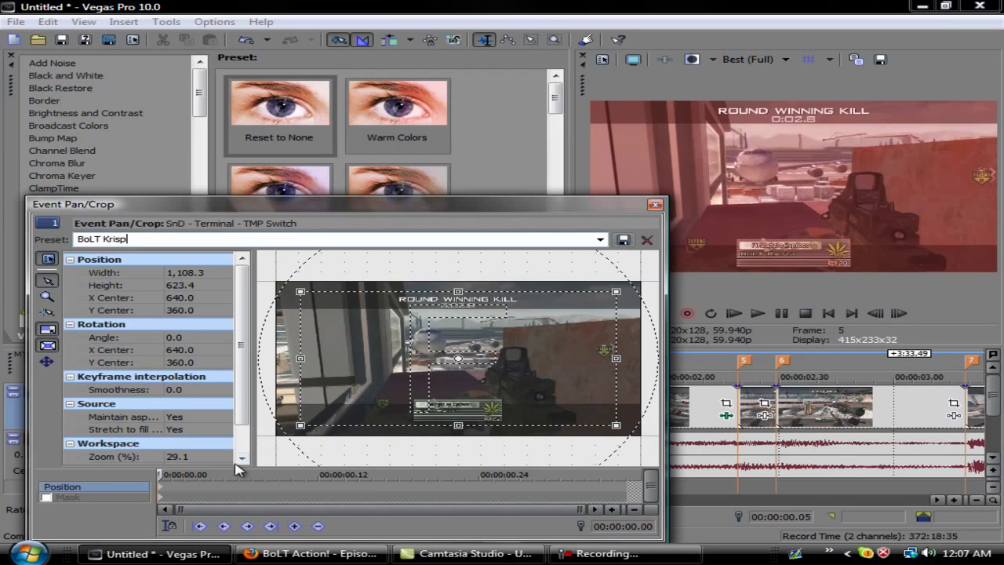
# - Restore the full Pan/Crop frame at 00:00:00.35 in the clip after marker 1 and close its Pan/Crop settings
pyautogui.moveTo(405, 471); pyautogui.dragTo(739, 468)
pyautogui.rightClick(535, 352)
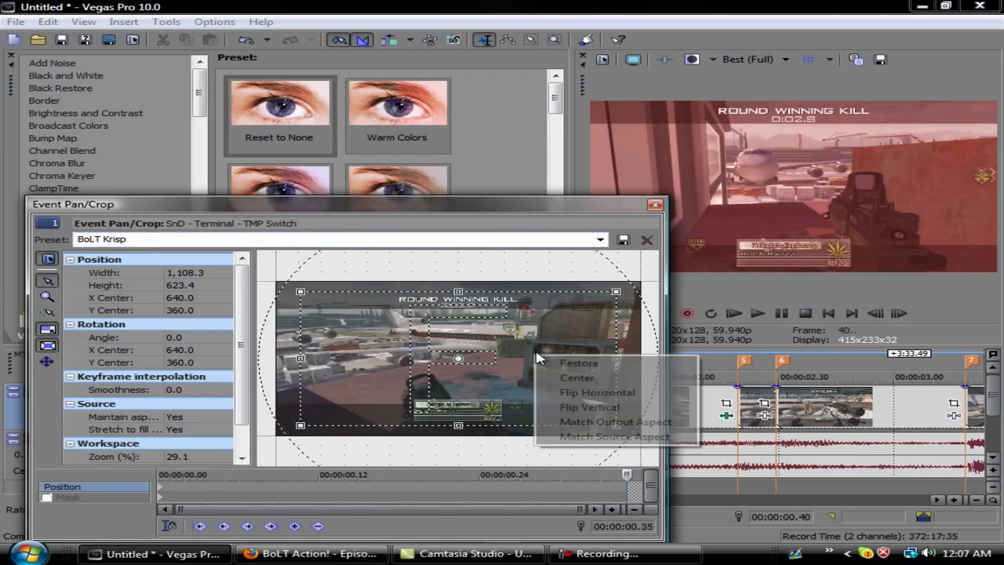
pyautogui.click(548, 362)
pyautogui.click(654, 205)
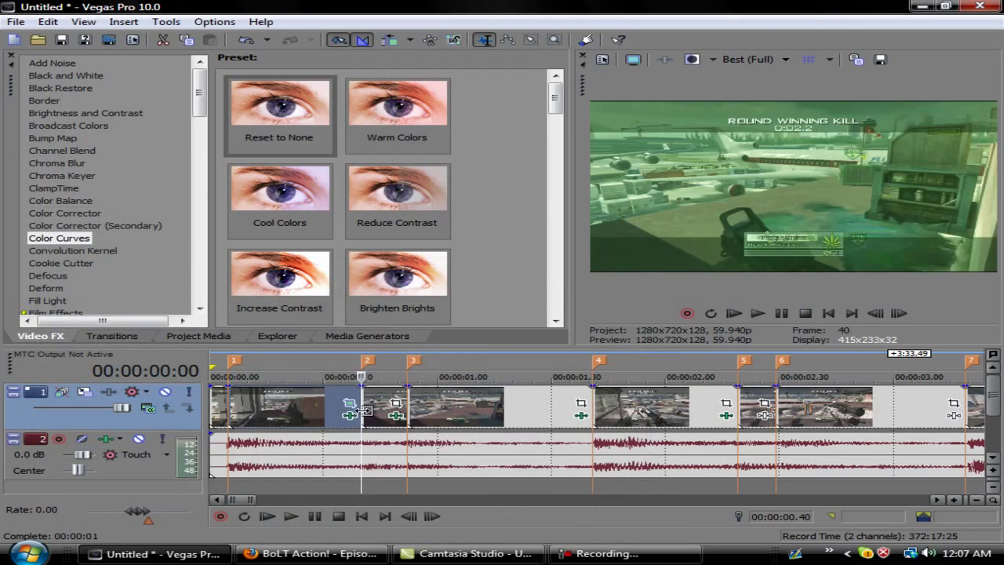
# - Apply the "BoLT Krisp" Pan/Crop preset at the start of the clip between markers 2 and 3
pyautogui.click(388, 408)
pyautogui.click(398, 407)
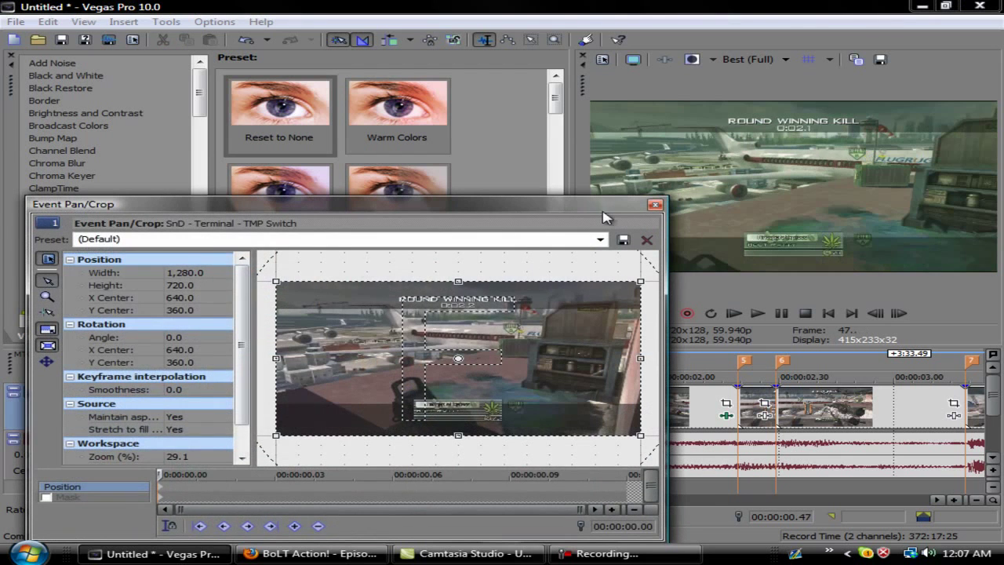
pyautogui.click(600, 239)
pyautogui.scroll(-1, 298, 521)
pyautogui.click(273, 531)
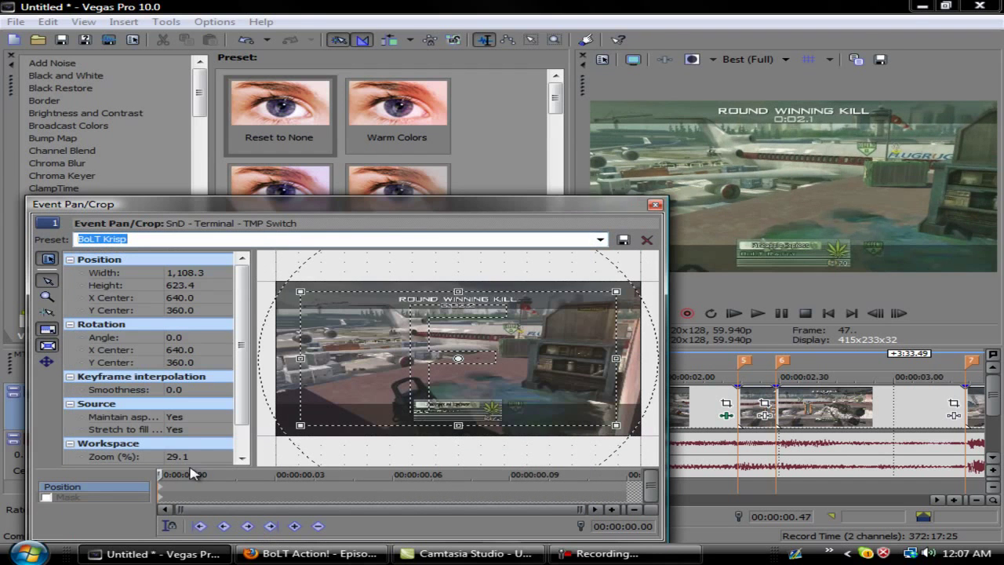
# - Restore the full Pan/Crop frame at the end of the clip between markers 2 and 3 and close its Pan/Crop settings
pyautogui.moveTo(154, 474); pyautogui.dragTo(780, 483)
pyautogui.rightClick(463, 368)
pyautogui.click(502, 383)
pyautogui.click(655, 203)
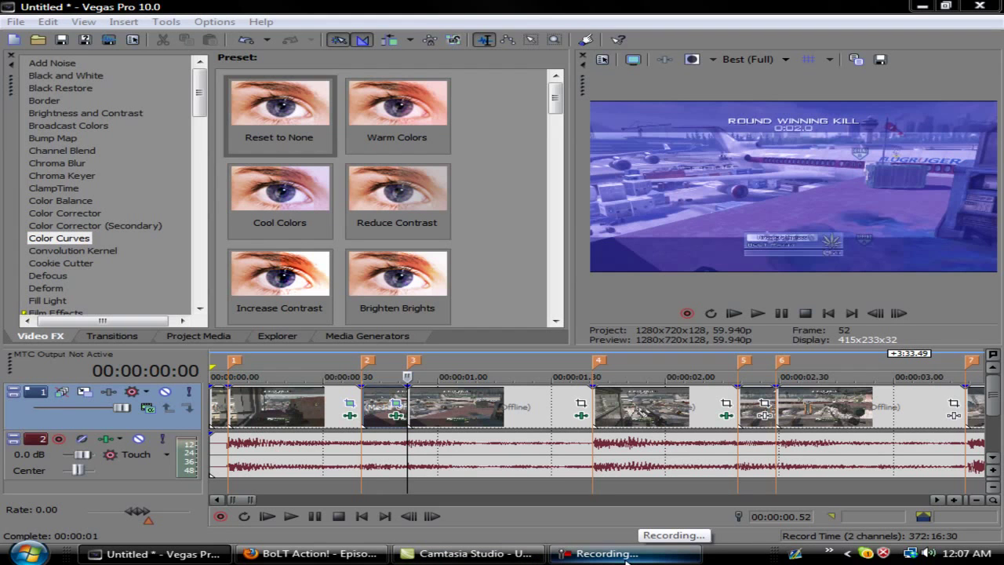
pyautogui.click(626, 561)
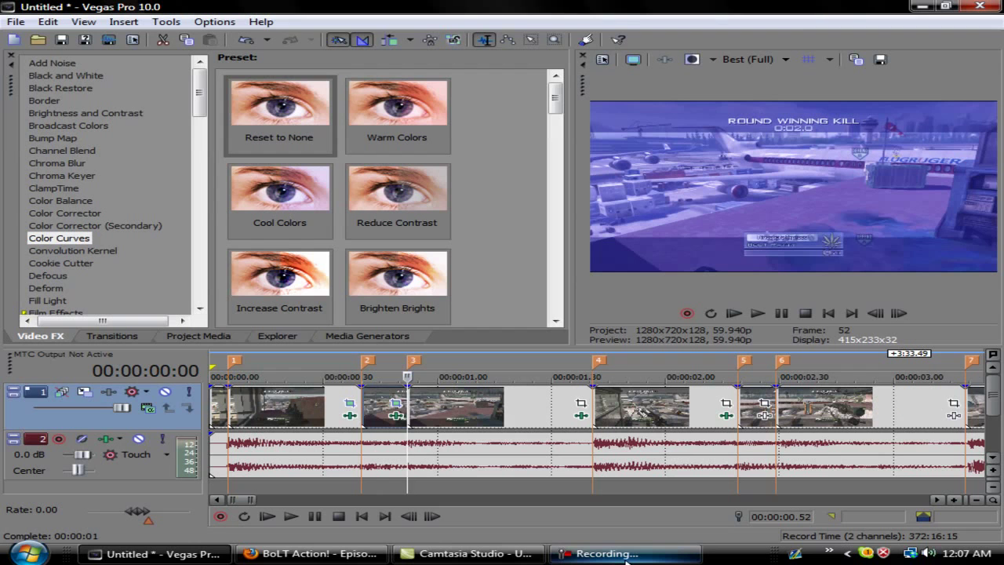